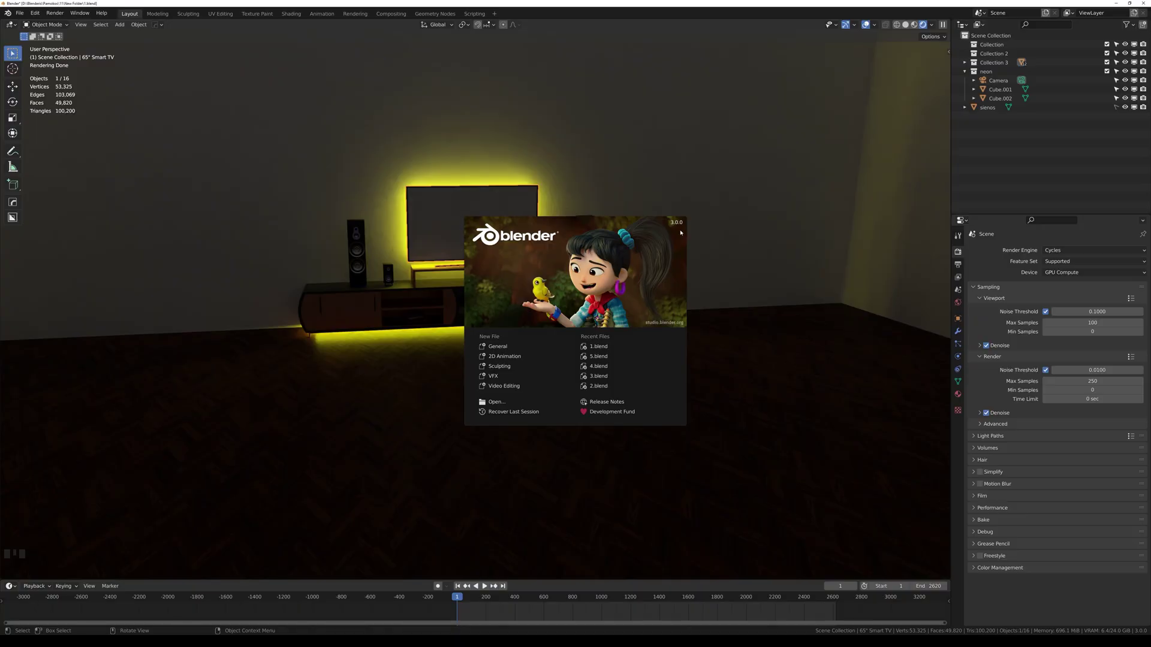
- Dismiss the splash screen, split the 3D viewport horizontally, and turn the new area into a Shader Editor
{"action": "left_click", "coordinate": [448, 247]}
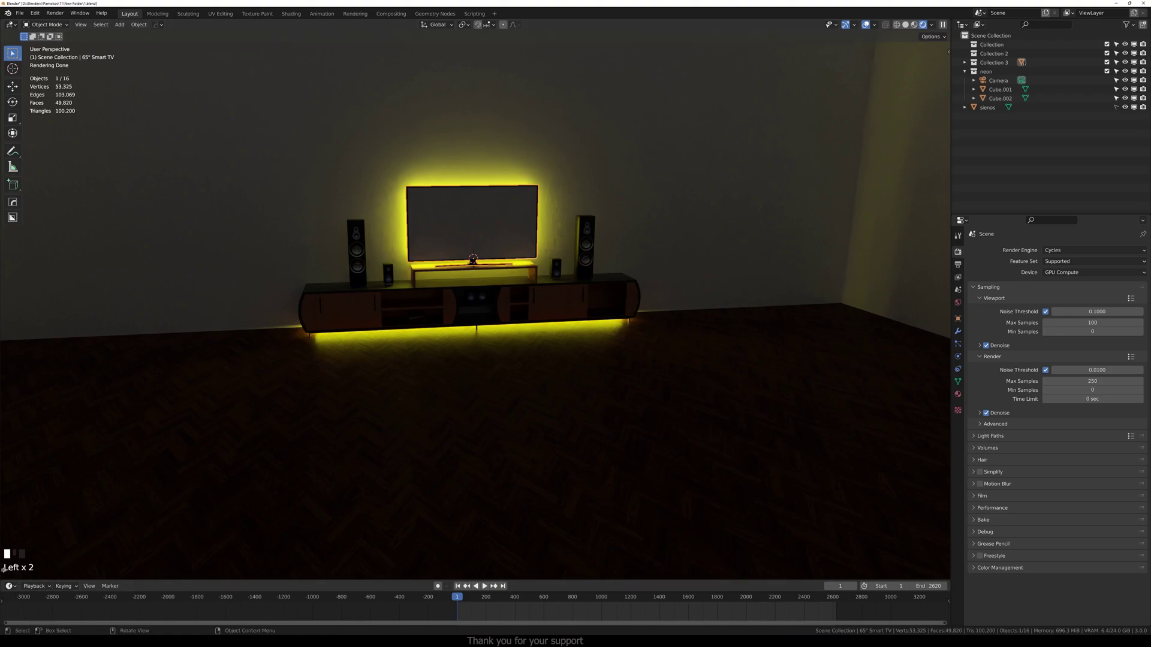
{"action": "left_click_drag", "start_coordinate": [3, 569], "coordinate": [6, 323]}
{"action": "left_click", "coordinate": [11, 328]}
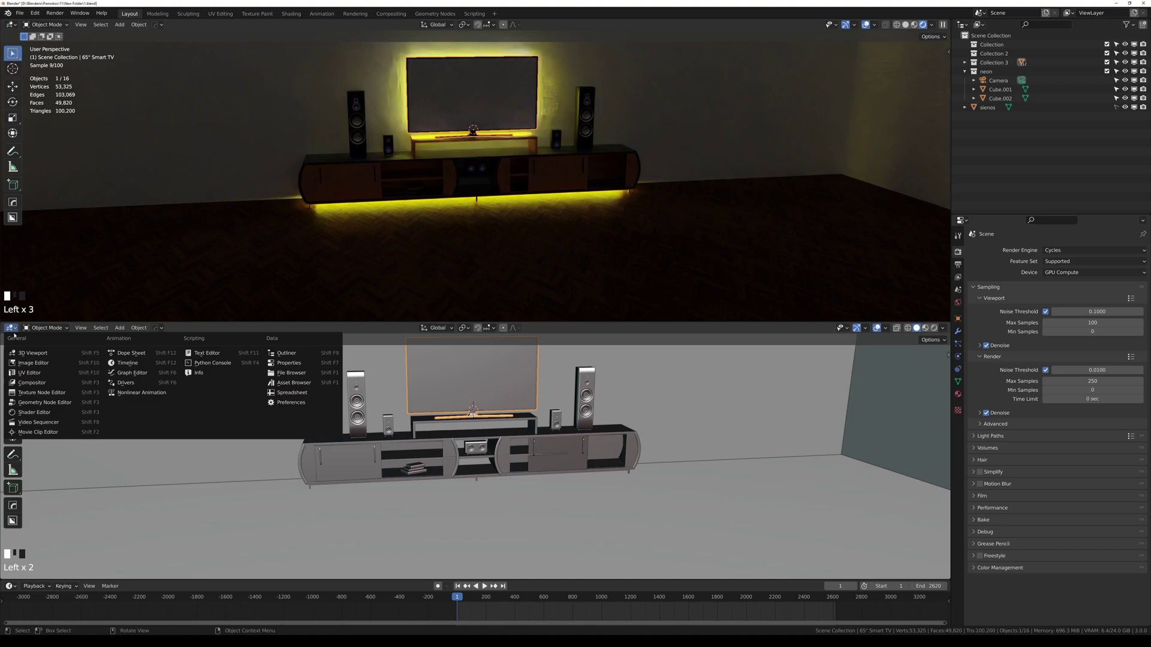
{"action": "left_click", "coordinate": [34, 412]}
- Replace the TV screen material's Principled BSDF with a Mix Shader connected to the Material Output's Surface
{"action": "middle_click_drag", "start_coordinate": [348, 453], "coordinate": [591, 370]}
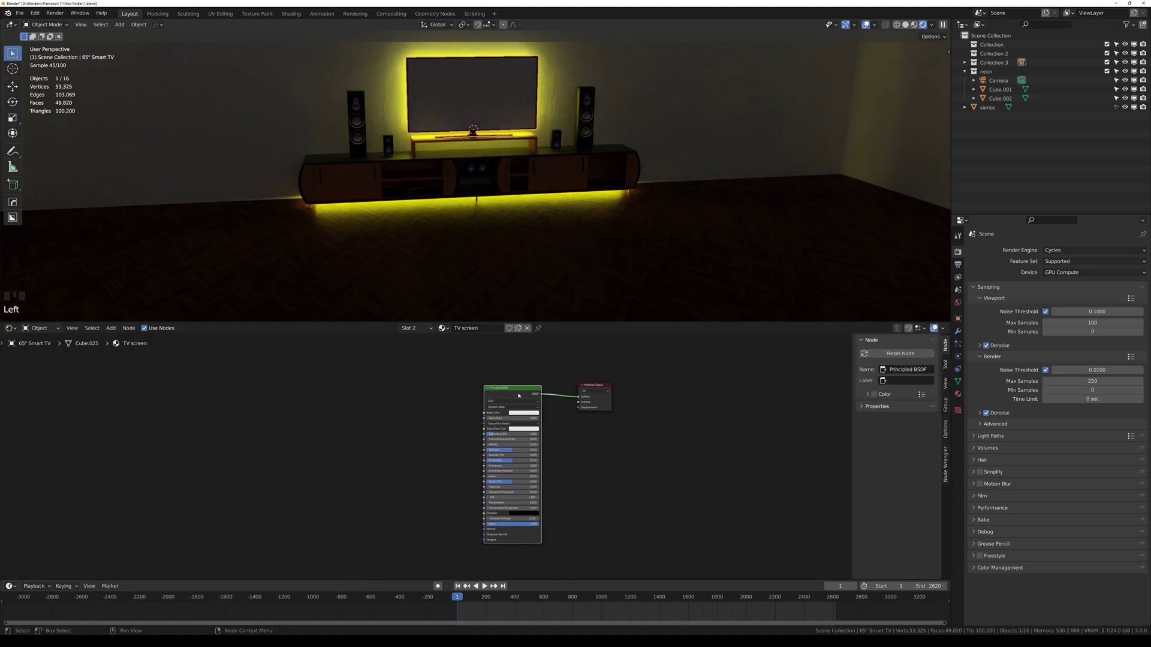
{"action": "key", "text": "Delete"}
{"action": "key", "text": "shift+a"}
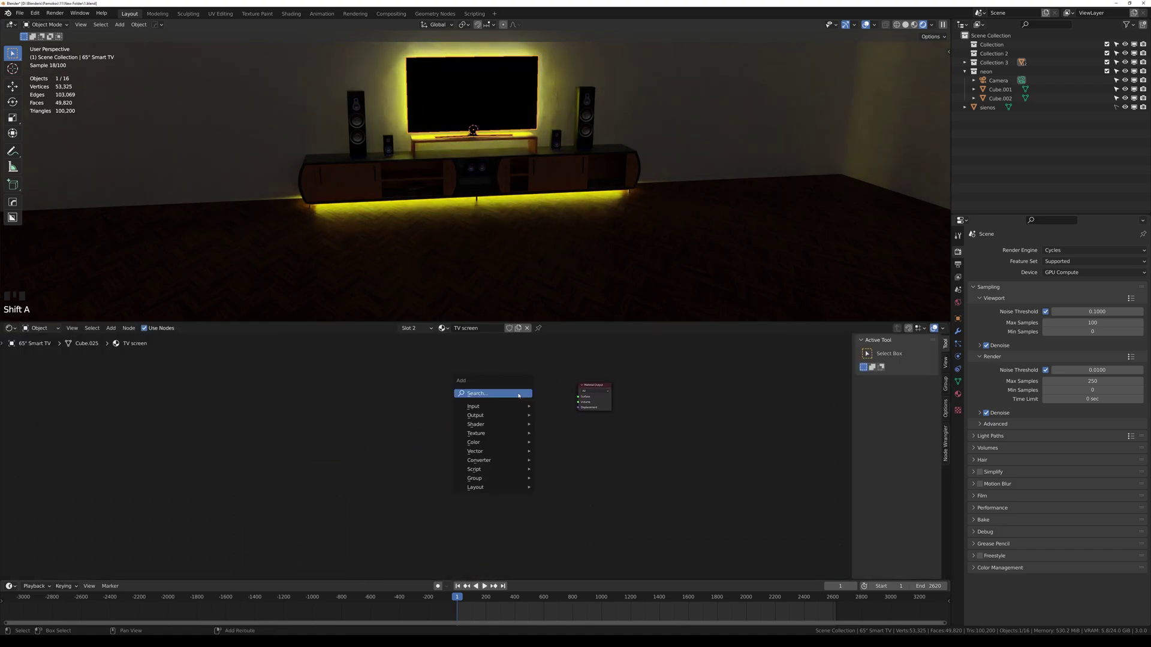
{"action": "left_click", "coordinate": [518, 395]}
{"action": "type", "text": "MI"}
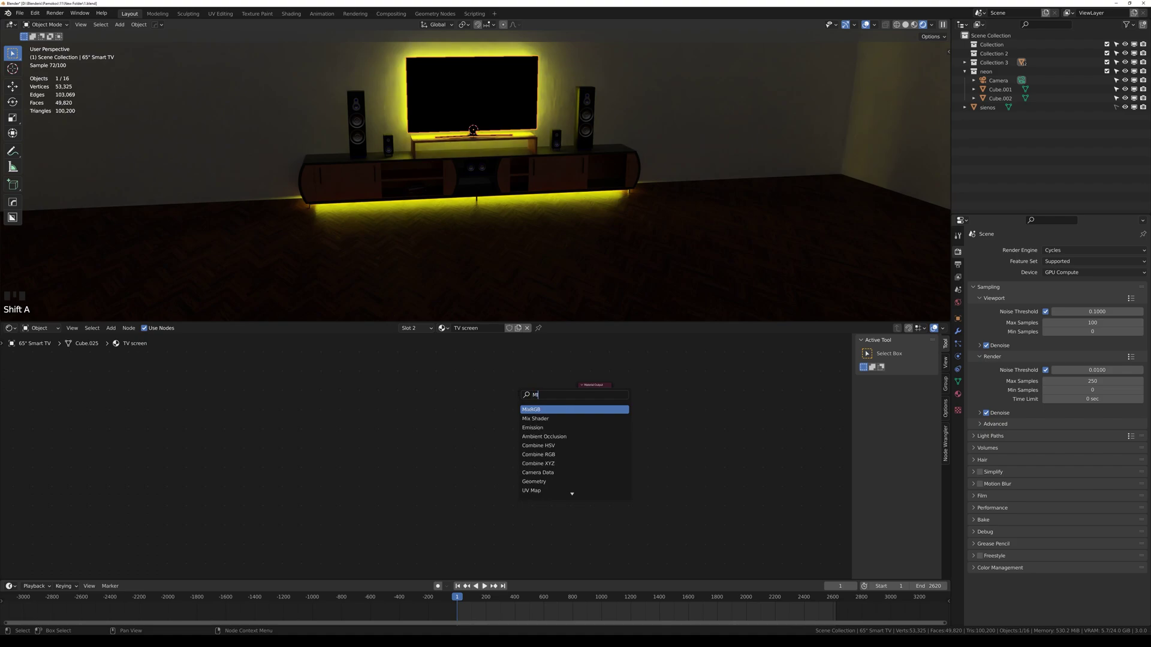
{"action": "left_click", "coordinate": [539, 418]}
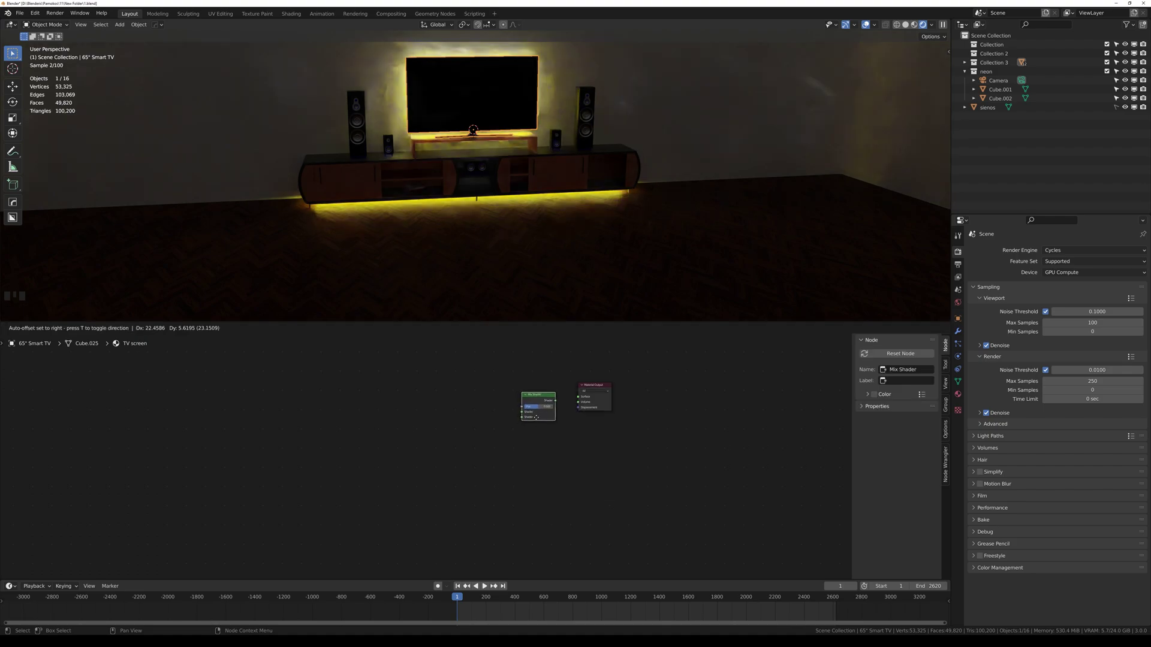
{"action": "left_click_drag", "start_coordinate": [554, 401], "coordinate": [579, 397]}
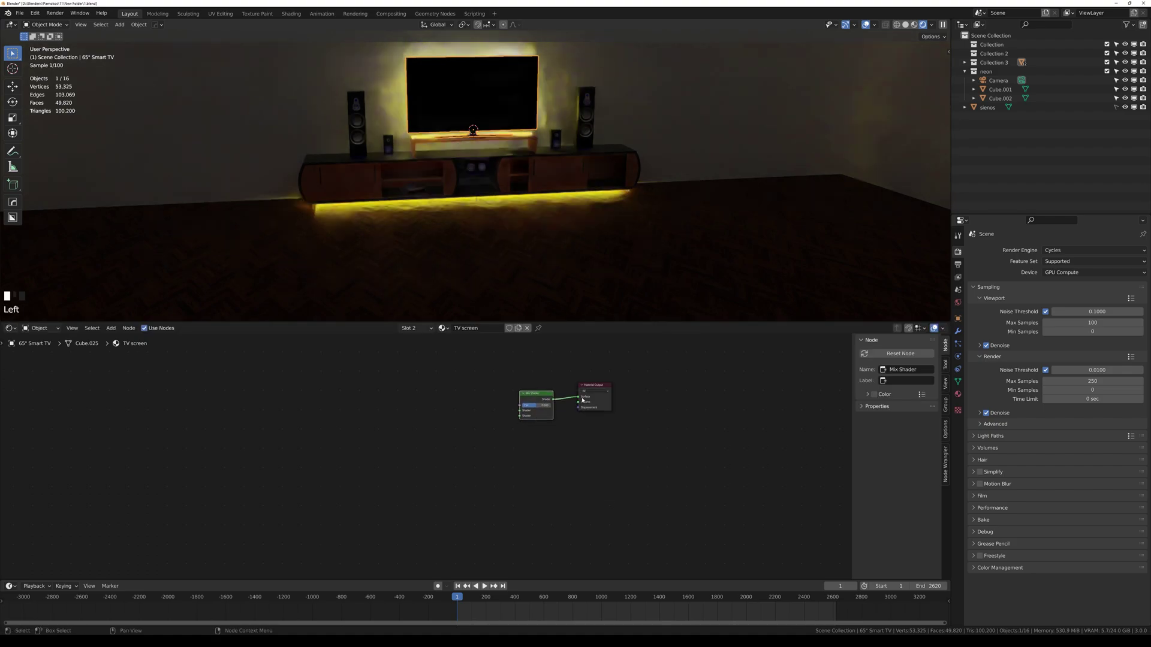
- Add an Emission node and place it ahead of the Mix Shader
{"action": "scroll", "coordinate": [579, 397], "scroll_direction": "up", "scroll_amount": 4}
{"action": "middle_click_drag", "start_coordinate": [659, 403], "coordinate": [691, 401]}
{"action": "left_click", "coordinate": [534, 406]}
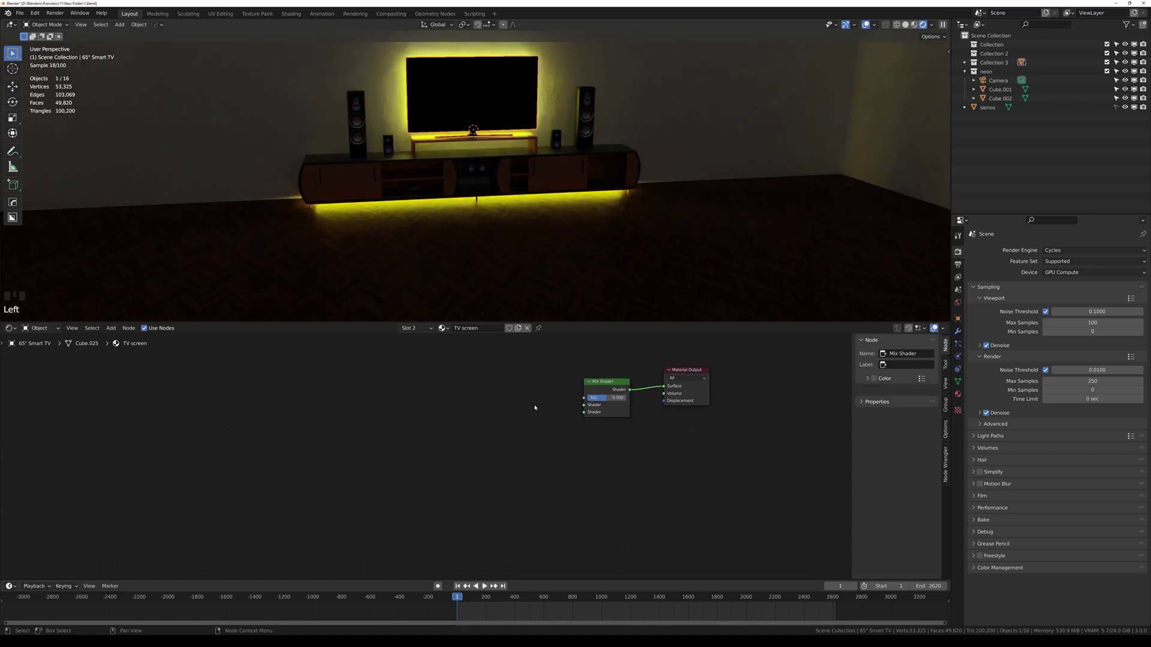
{"action": "key", "text": "shift+a"}
{"action": "left_click", "coordinate": [510, 405]}
{"action": "type", "text": "EMI"}
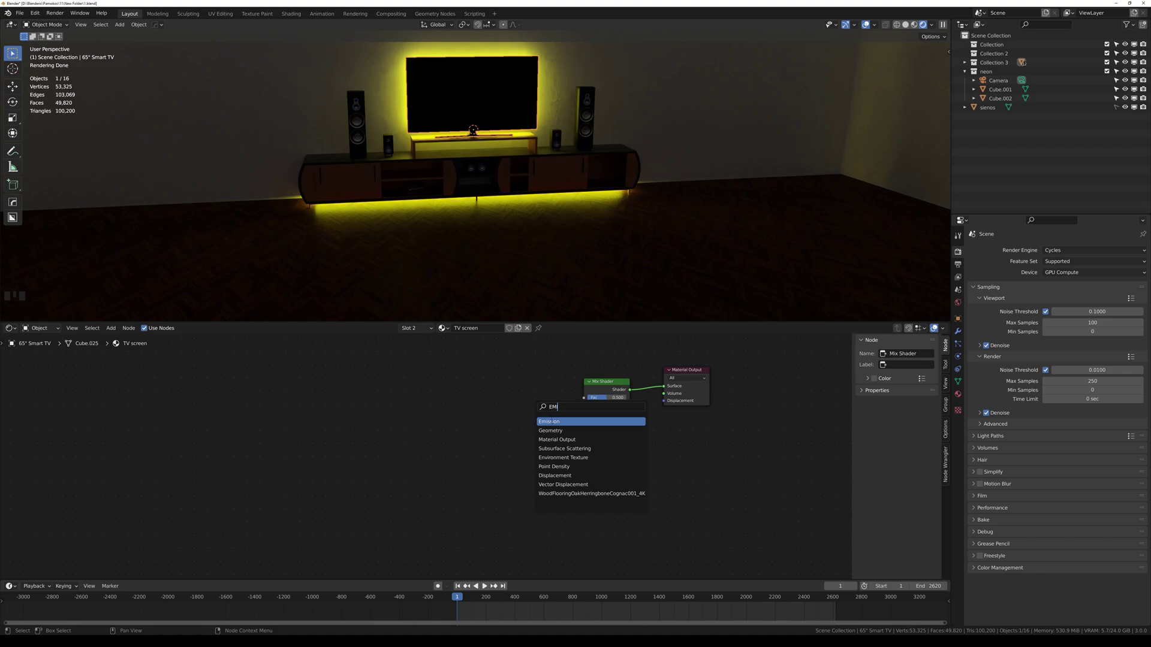
{"action": "left_click", "coordinate": [549, 422]}
{"action": "left_click", "coordinate": [516, 417]}
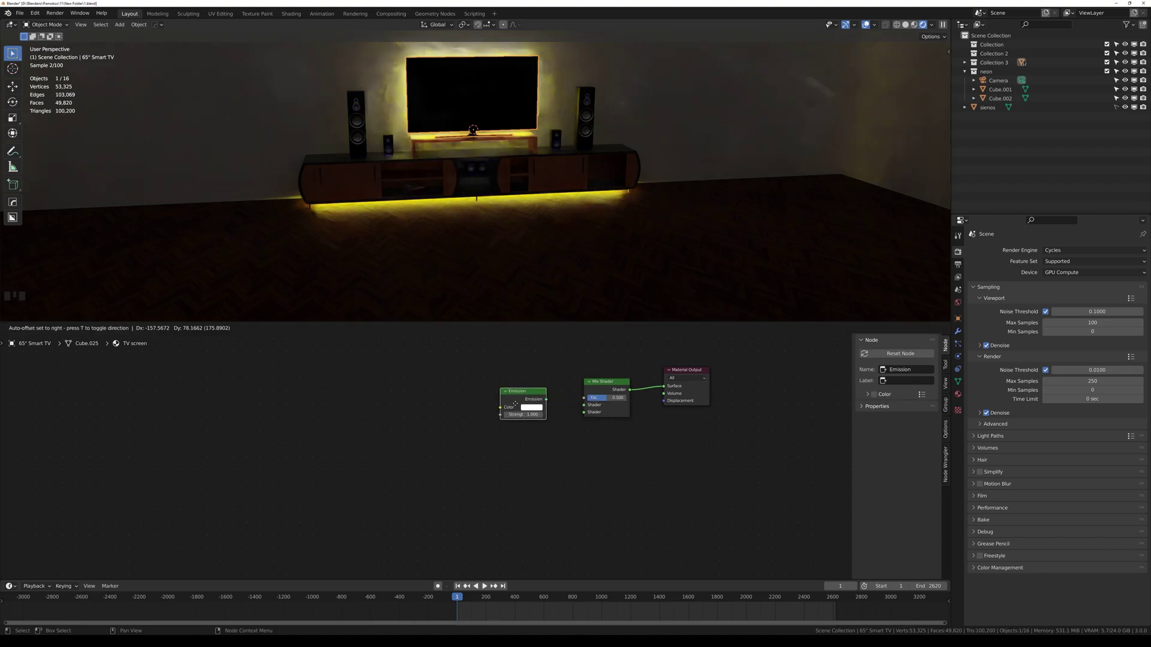
- Duplicate the Emission node below the original and connect both emissions to the Mix Shader's two Shader inputs
{"action": "key", "text": "shift+d"}
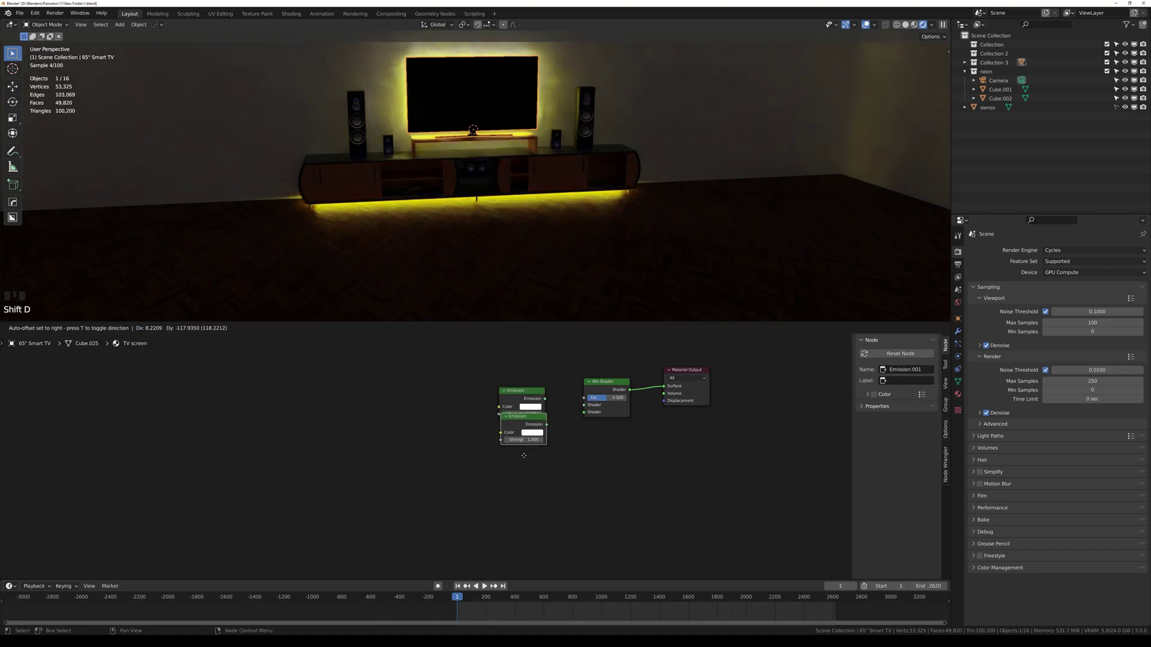
{"action": "left_click", "coordinate": [521, 470]}
{"action": "left_click_drag", "start_coordinate": [545, 398], "coordinate": [583, 404]}
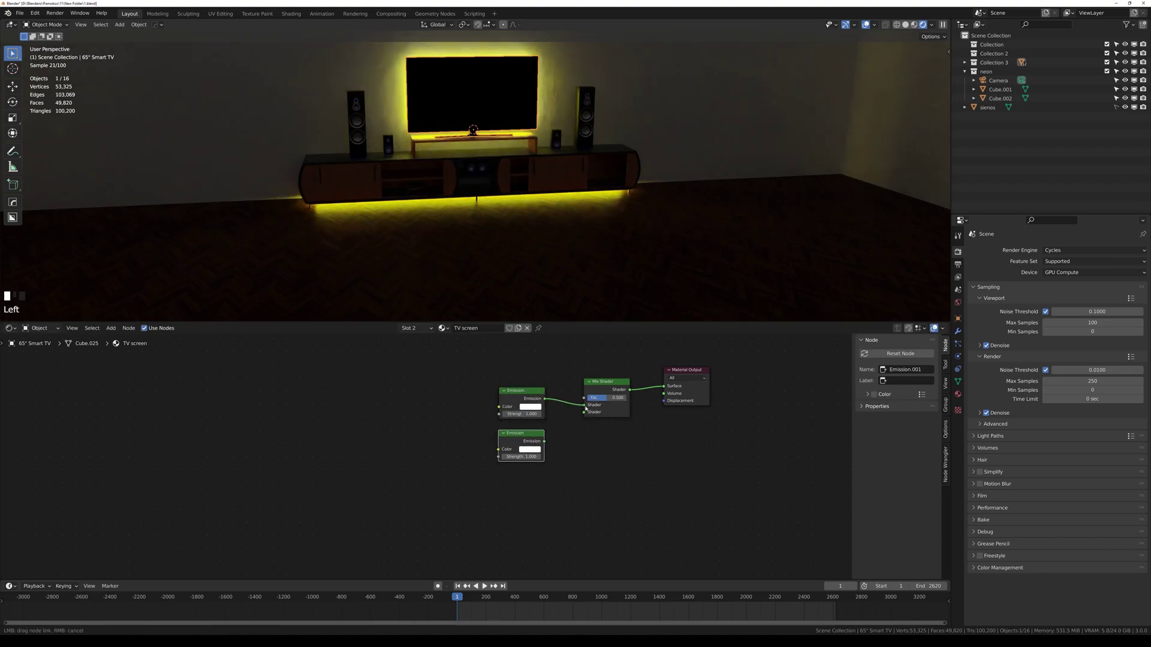
{"action": "left_click_drag", "start_coordinate": [543, 441], "coordinate": [583, 412]}
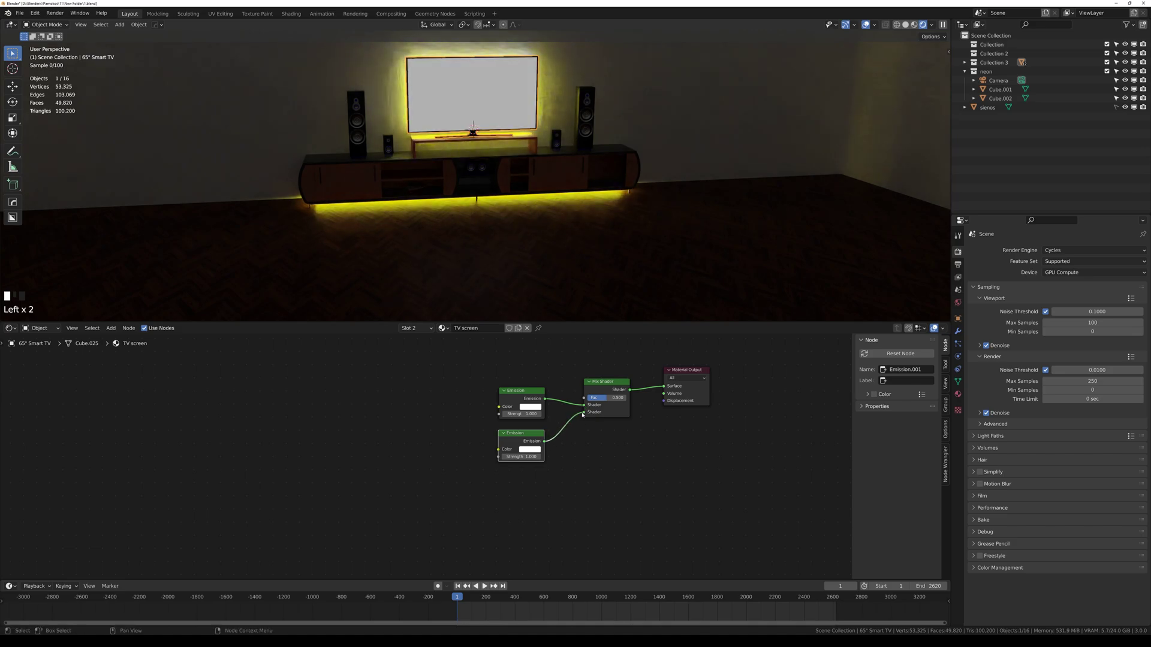
- Add a Light Path node and connect its Is Camera Ray output to the Mix Shader's Fac
{"action": "key", "text": "shift+a"}
{"action": "left_click", "coordinate": [427, 410]}
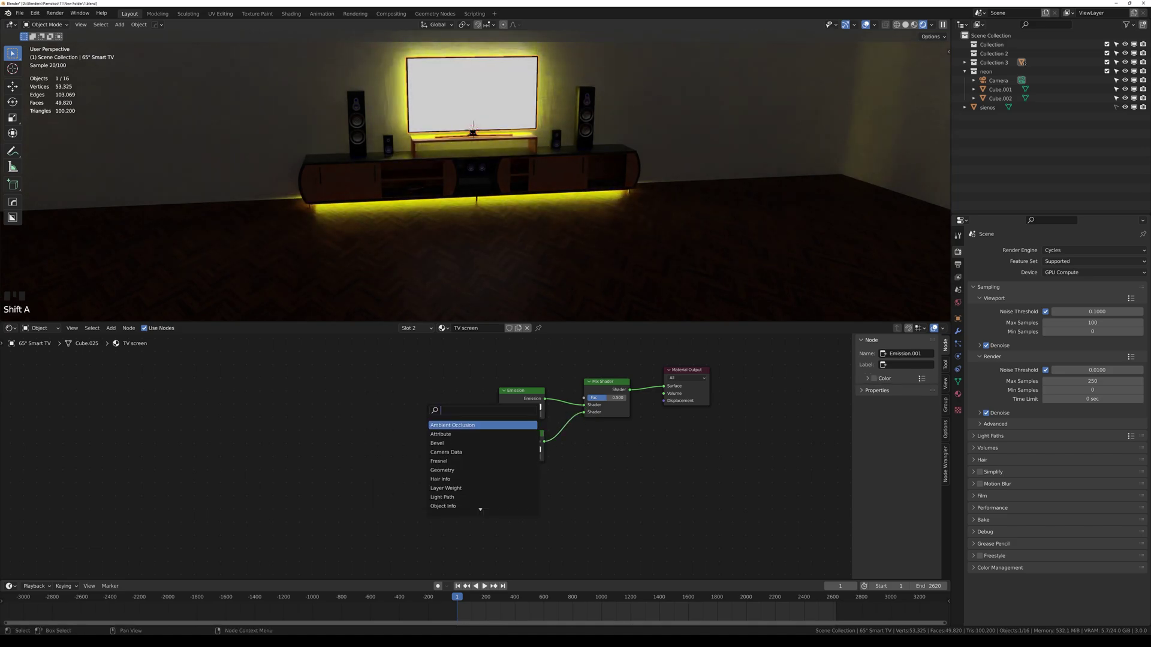
{"action": "type", "text": "LIG"}
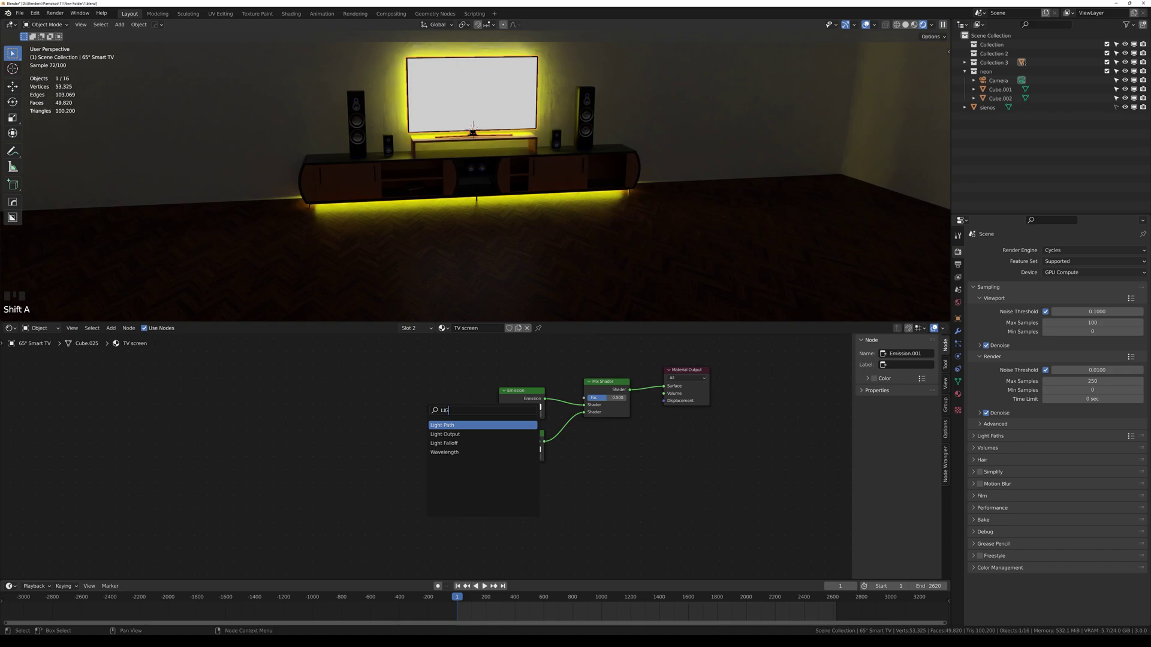
{"action": "key", "text": "Return"}
{"action": "left_click", "coordinate": [458, 391]}
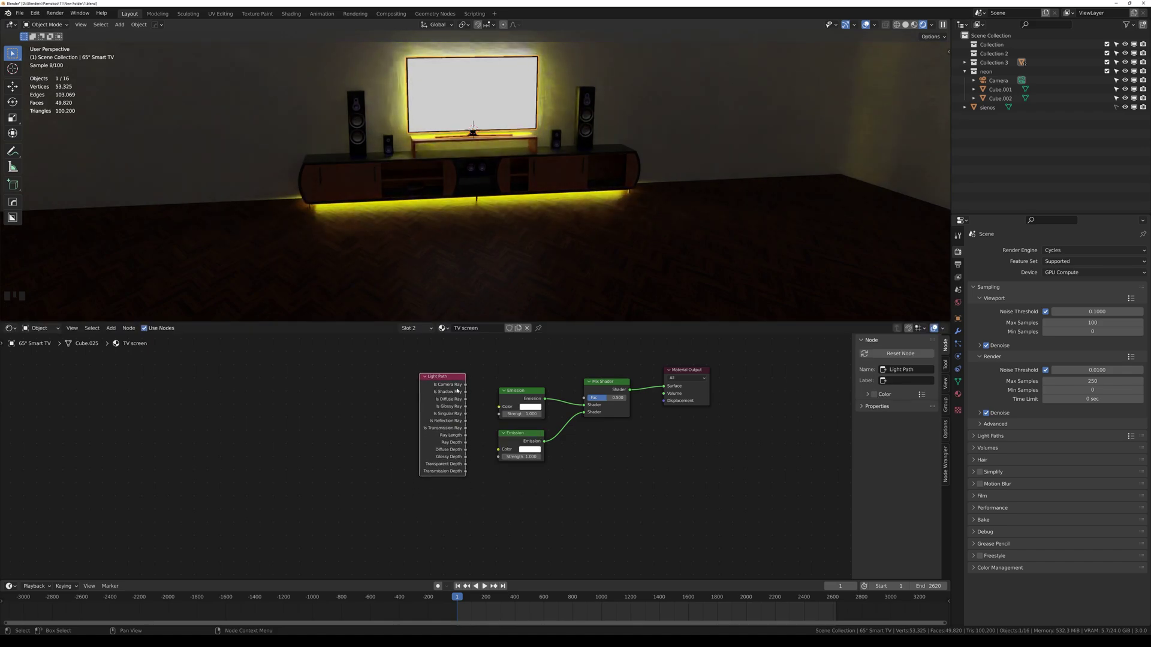
{"action": "left_click_drag", "start_coordinate": [465, 386], "coordinate": [488, 387]}
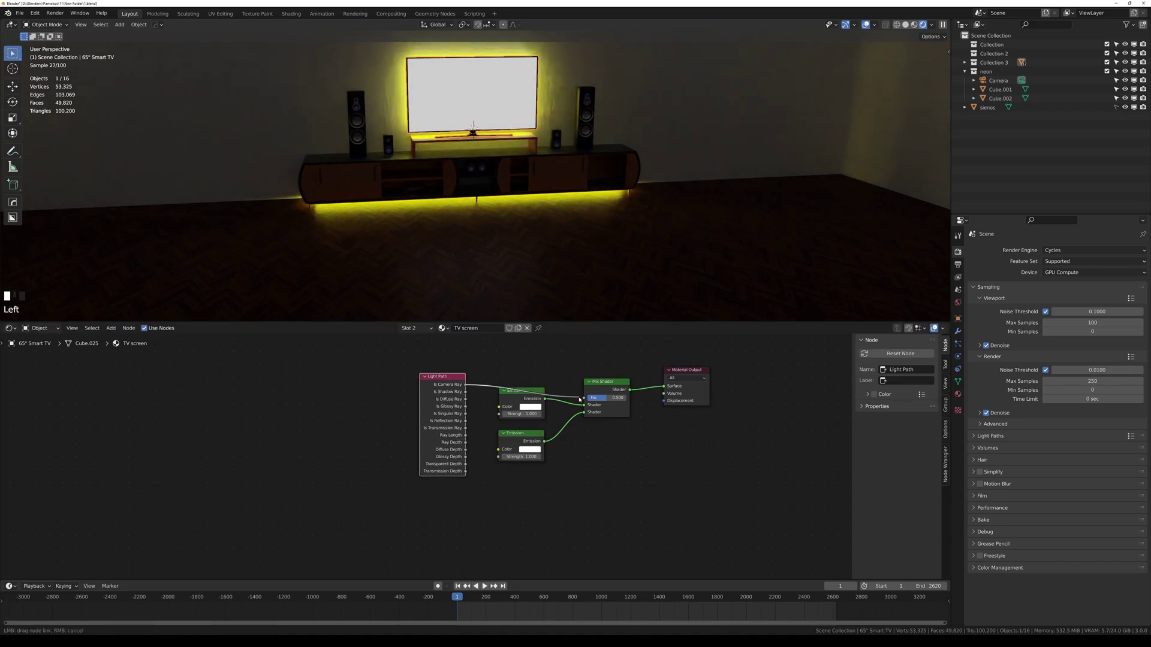
{"action": "left_click_drag", "start_coordinate": [583, 400], "coordinate": [585, 398]}
- Add an Image Texture node and connect its Color output to the second Emission node's Color
{"action": "middle_click_drag", "start_coordinate": [493, 480], "coordinate": [493, 463]}
{"action": "scroll", "coordinate": [488, 463], "scroll_direction": "up", "scroll_amount": 2}
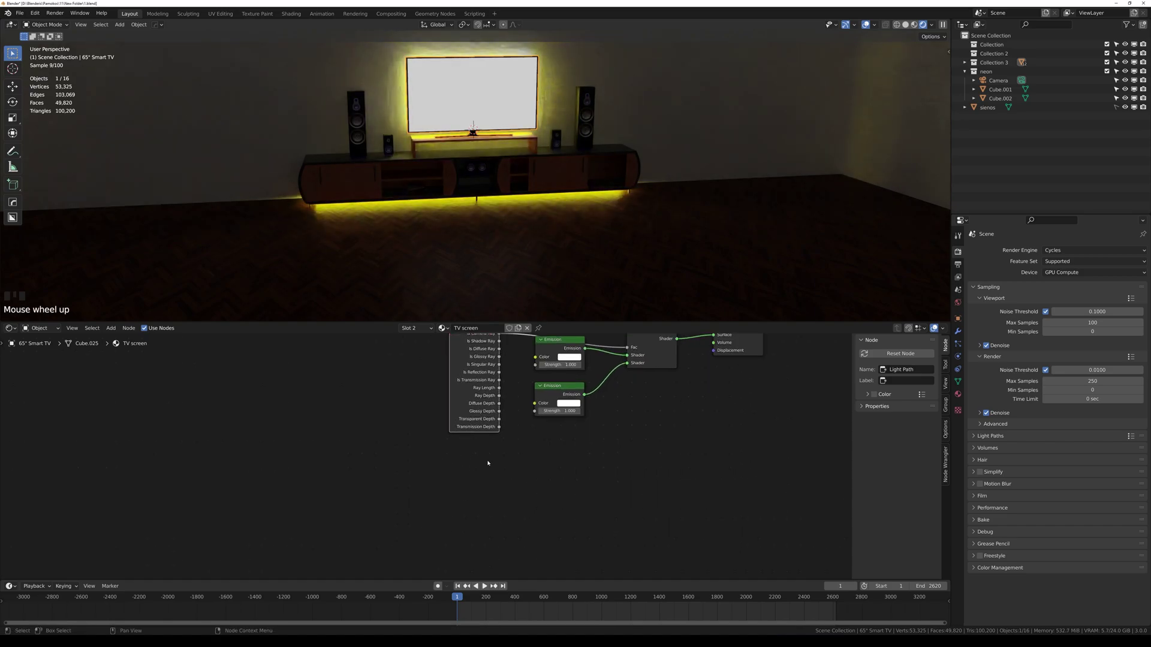
{"action": "key", "text": "shift+a"}
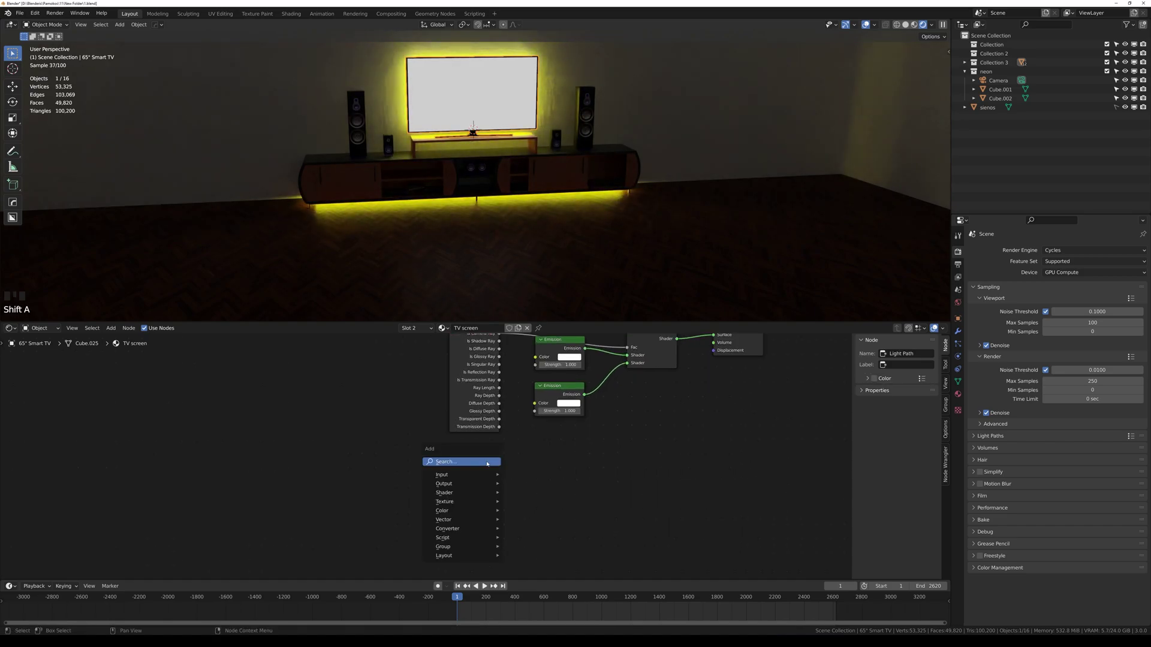
{"action": "left_click", "coordinate": [487, 462]}
{"action": "type", "text": "IMAGE"}
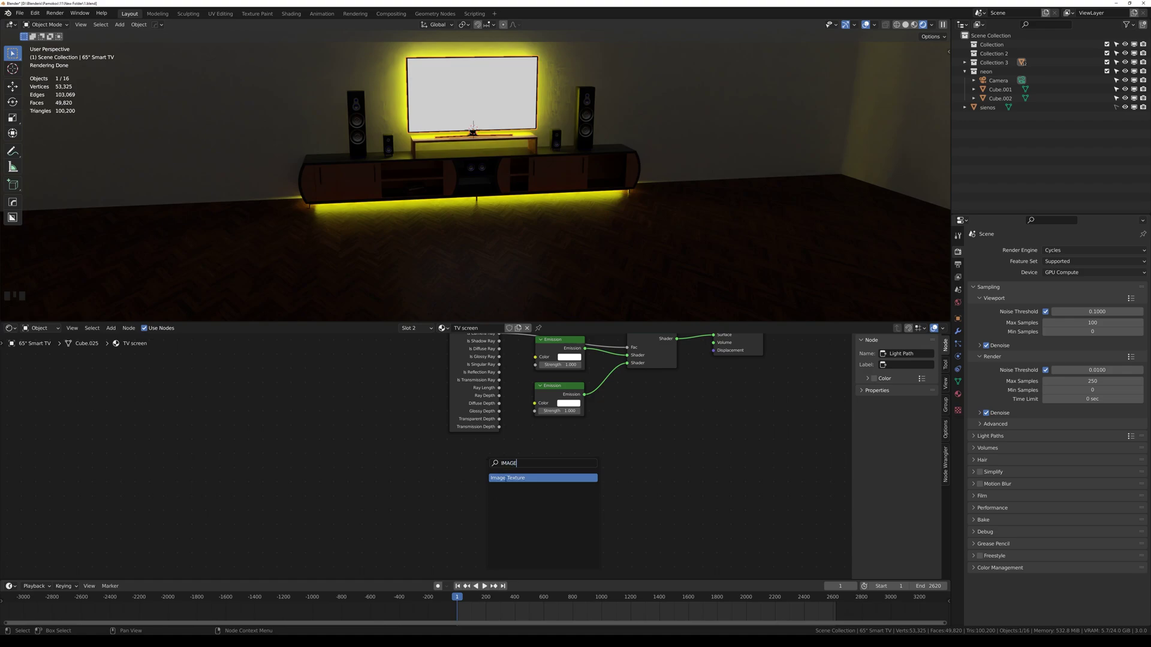
{"action": "left_click", "coordinate": [507, 478]}
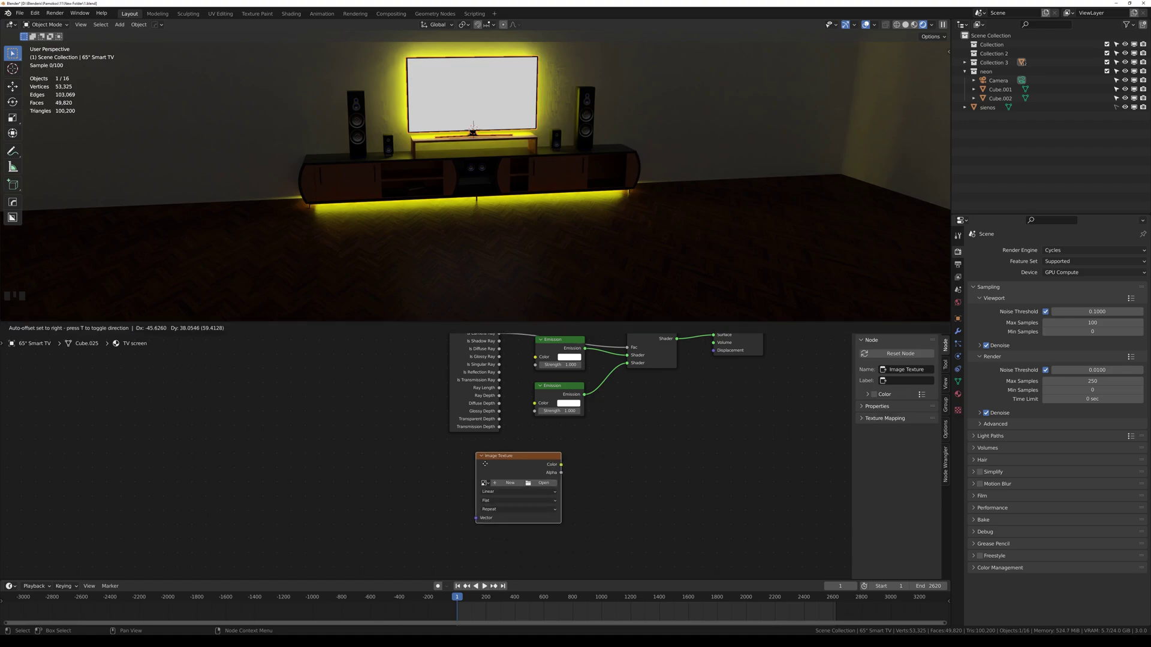
{"action": "left_click_drag", "start_coordinate": [503, 456], "coordinate": [534, 403]}
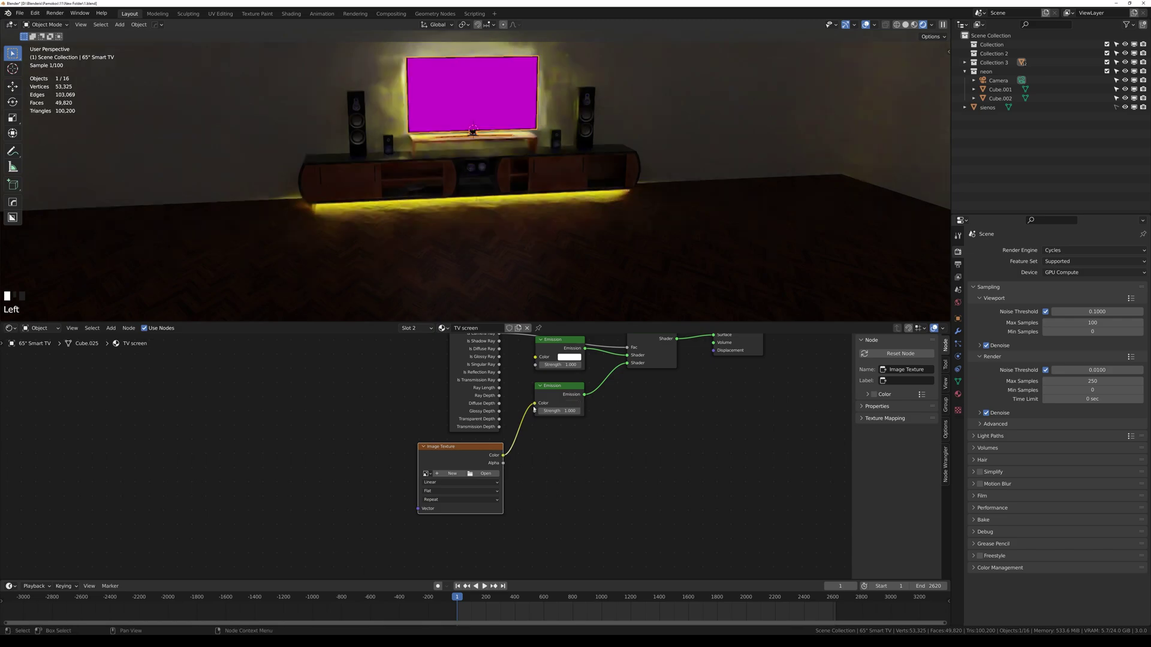
- Load video.mp4 from the parent folder into the Image Texture node
{"action": "left_click", "coordinate": [494, 475]}
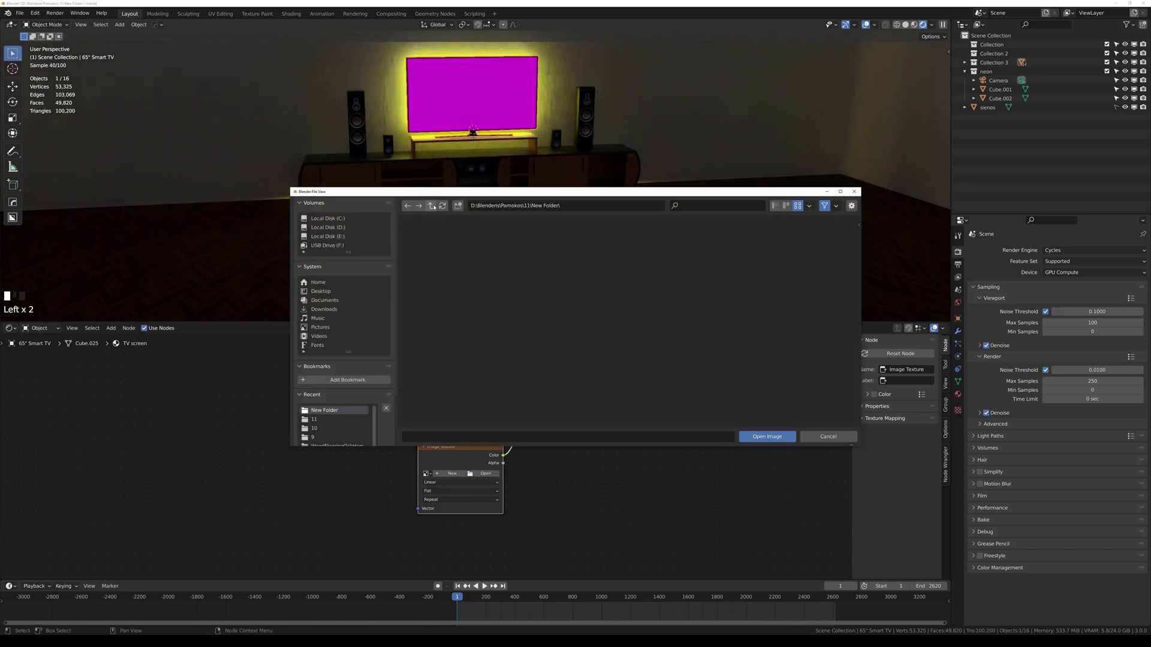
{"action": "left_click", "coordinate": [432, 206]}
{"action": "double_click", "coordinate": [501, 325]}
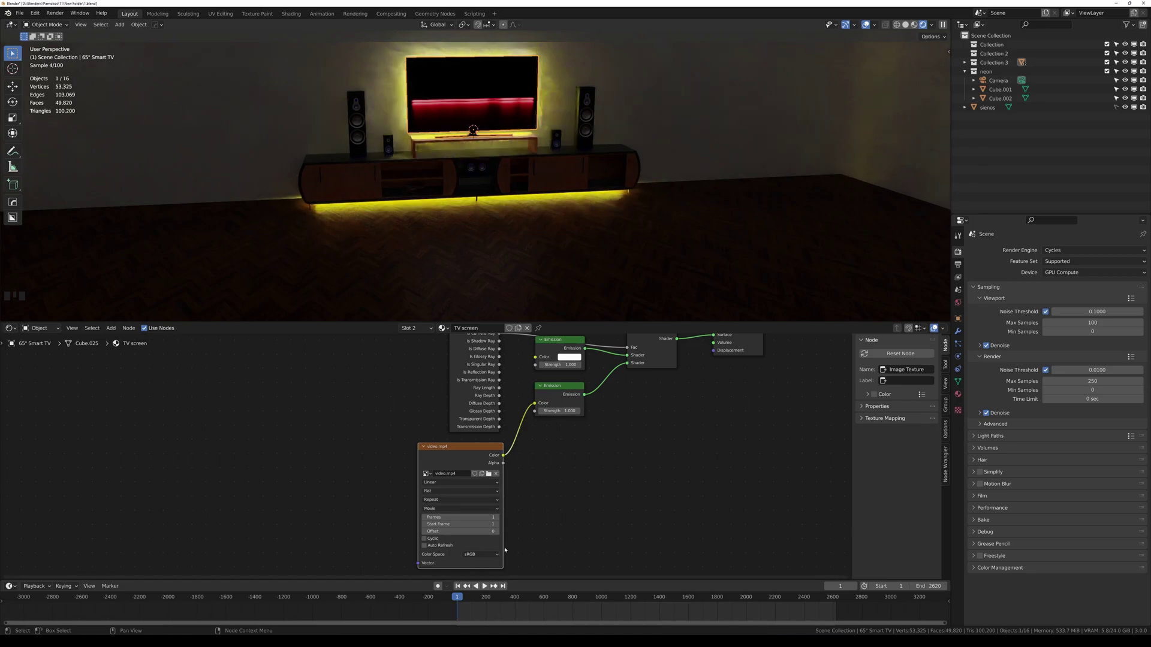
- Set the video texture's frame count to 2054, keep the Repeat extension, and enable Cyclic and Auto Refresh
{"action": "middle_click_drag", "start_coordinate": [506, 550], "coordinate": [509, 460]}
{"action": "left_click", "coordinate": [505, 447]}
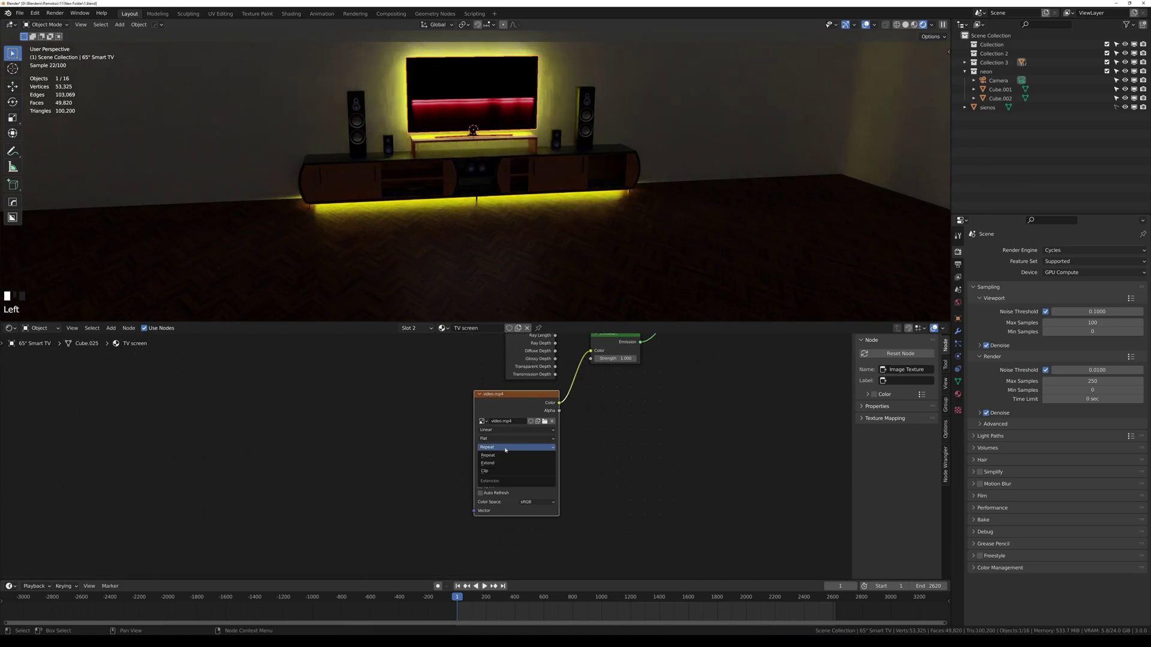
{"action": "left_click", "coordinate": [506, 447]}
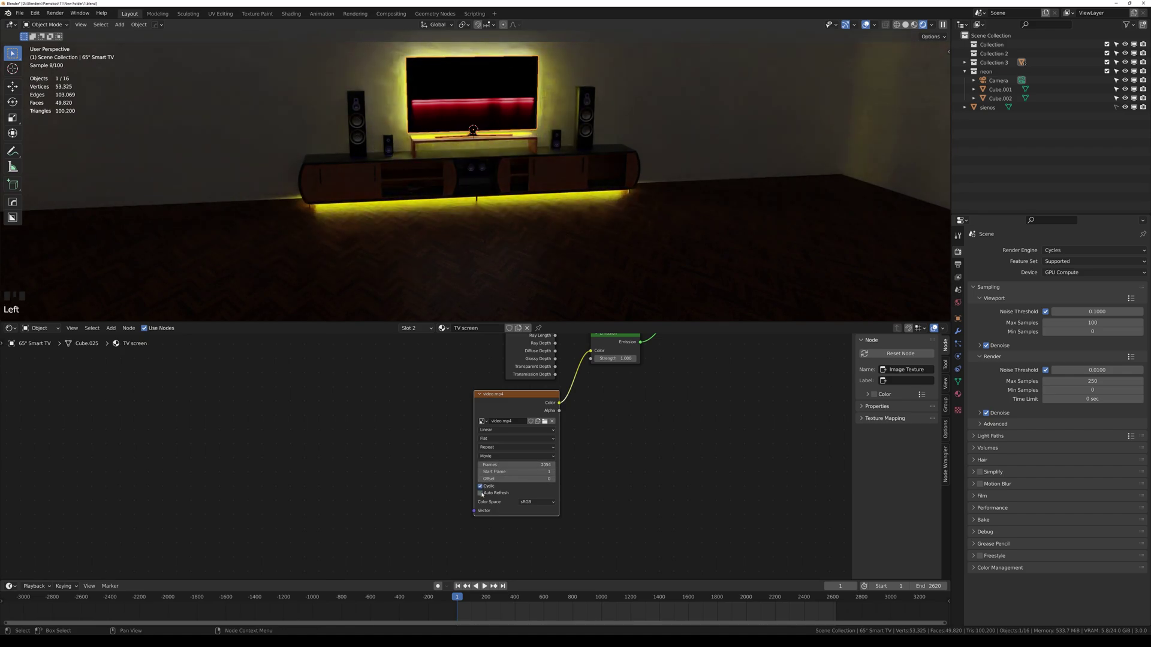
{"action": "left_click", "coordinate": [481, 493]}
- Jump to frames 317 and 243 on the timeline to preview the video on the TV screen
{"action": "middle_click_drag", "start_coordinate": [718, 387], "coordinate": [644, 474]}
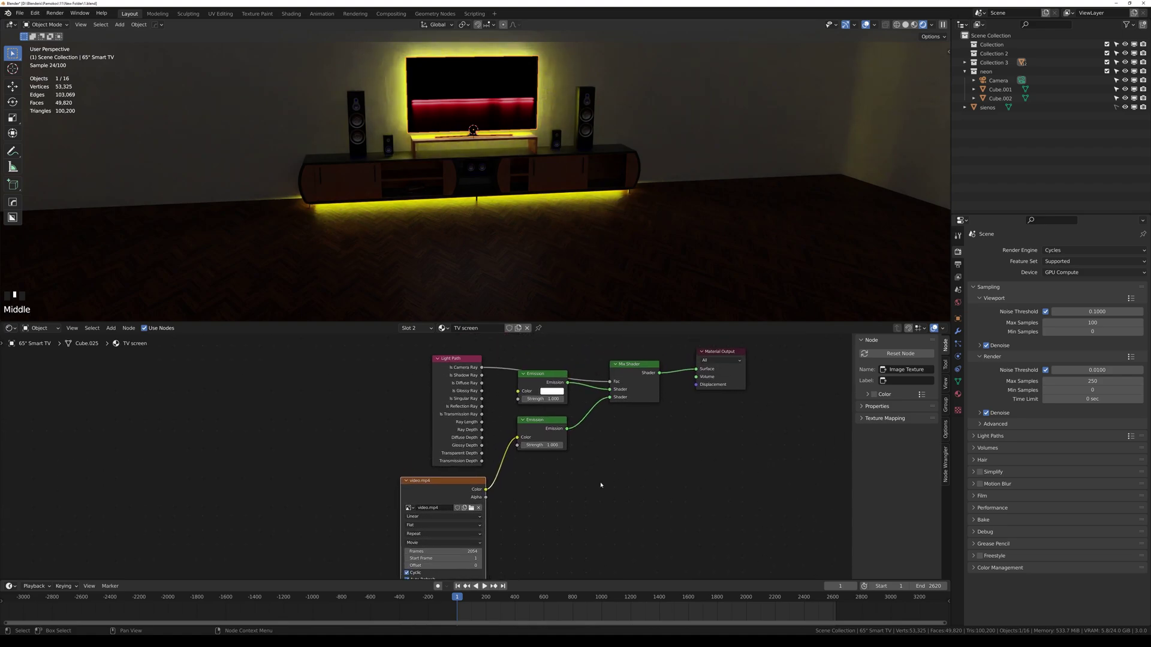
{"action": "left_click", "coordinate": [470, 601]}
{"action": "left_click", "coordinate": [502, 601]}
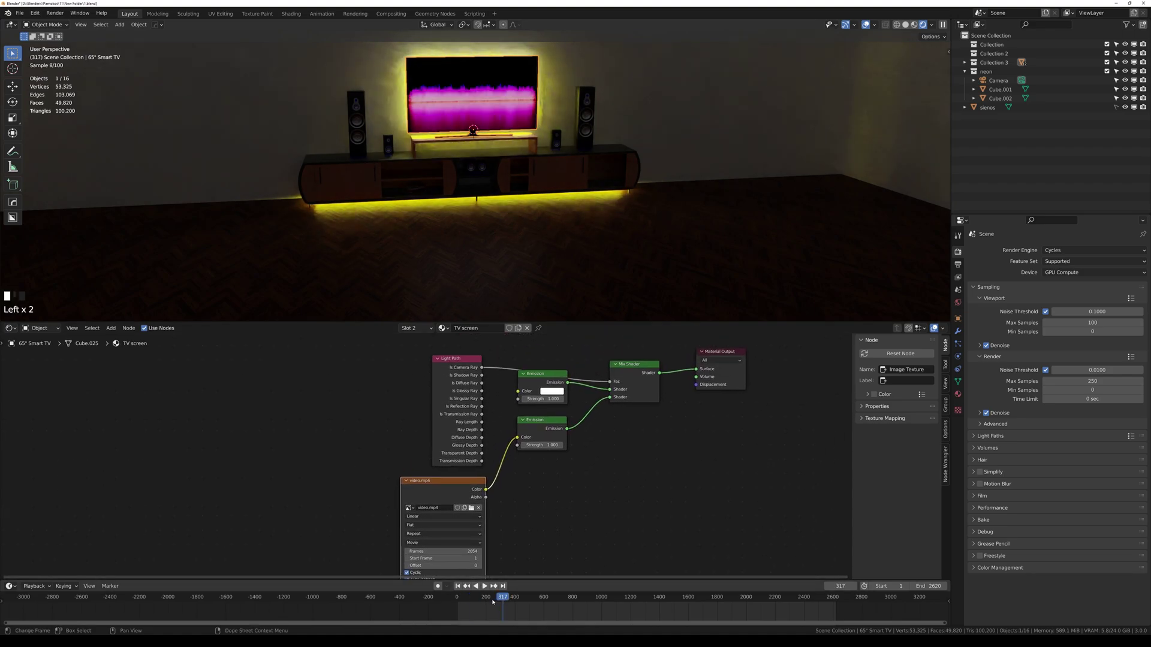
{"action": "left_click", "coordinate": [492, 601]}
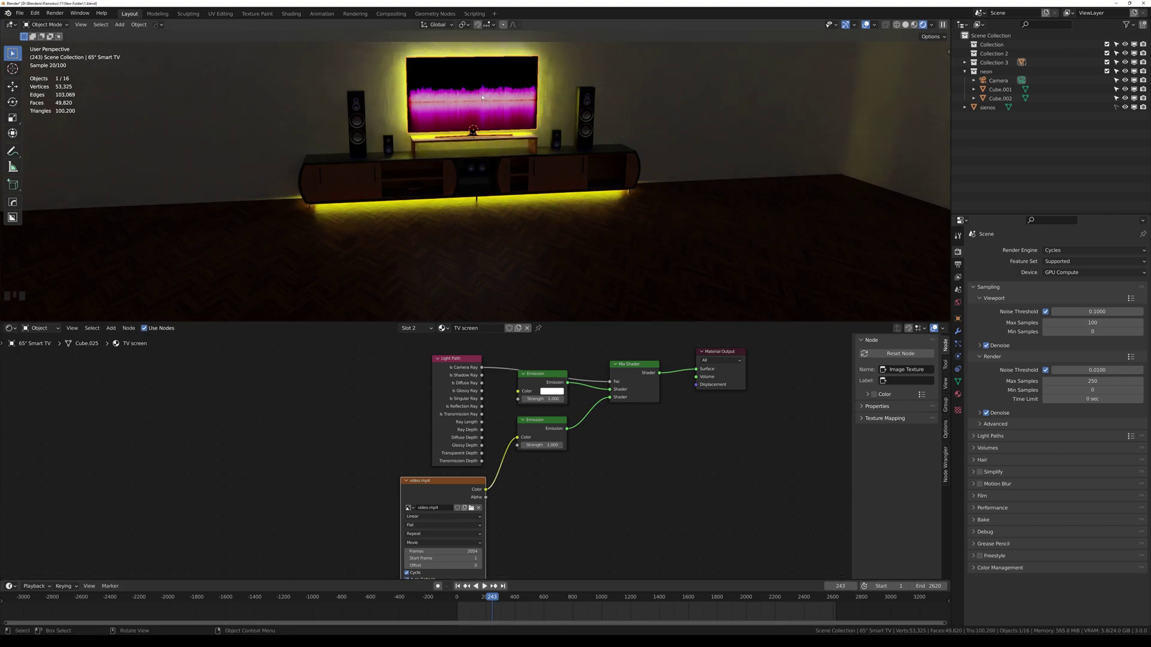
- Enter Edit Mode on the TV, split the Shader Editor vertically, and turn the new area into a UV Editor
{"action": "key", "text": "Tab"}
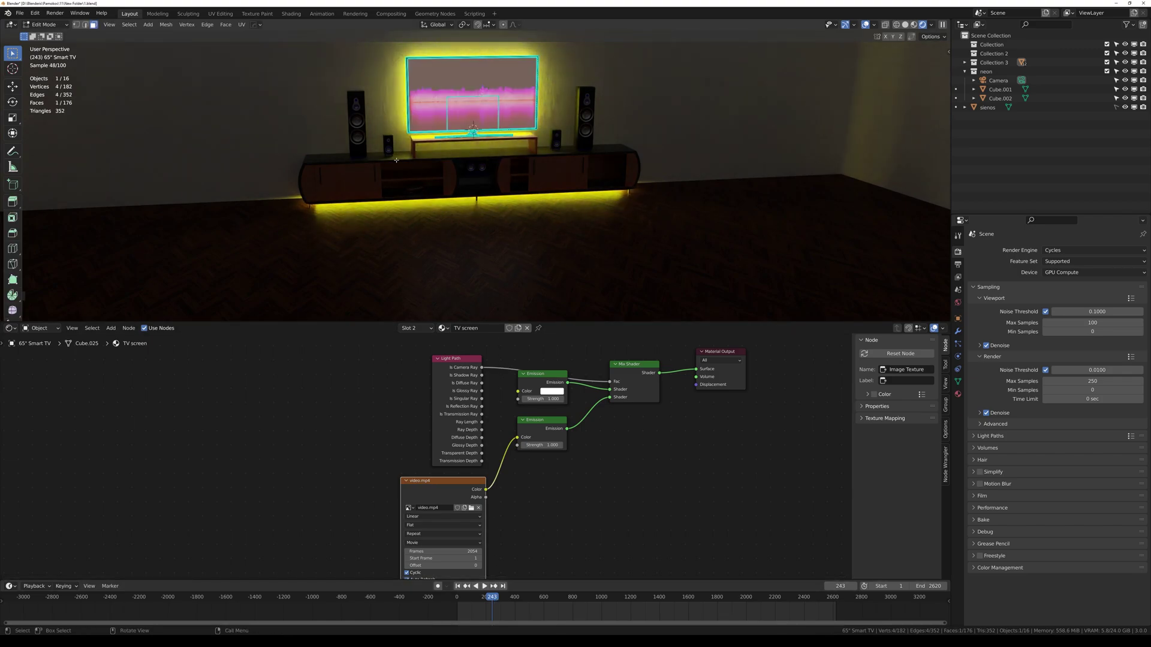
{"action": "left_click_drag", "start_coordinate": [4, 324], "coordinate": [259, 329]}
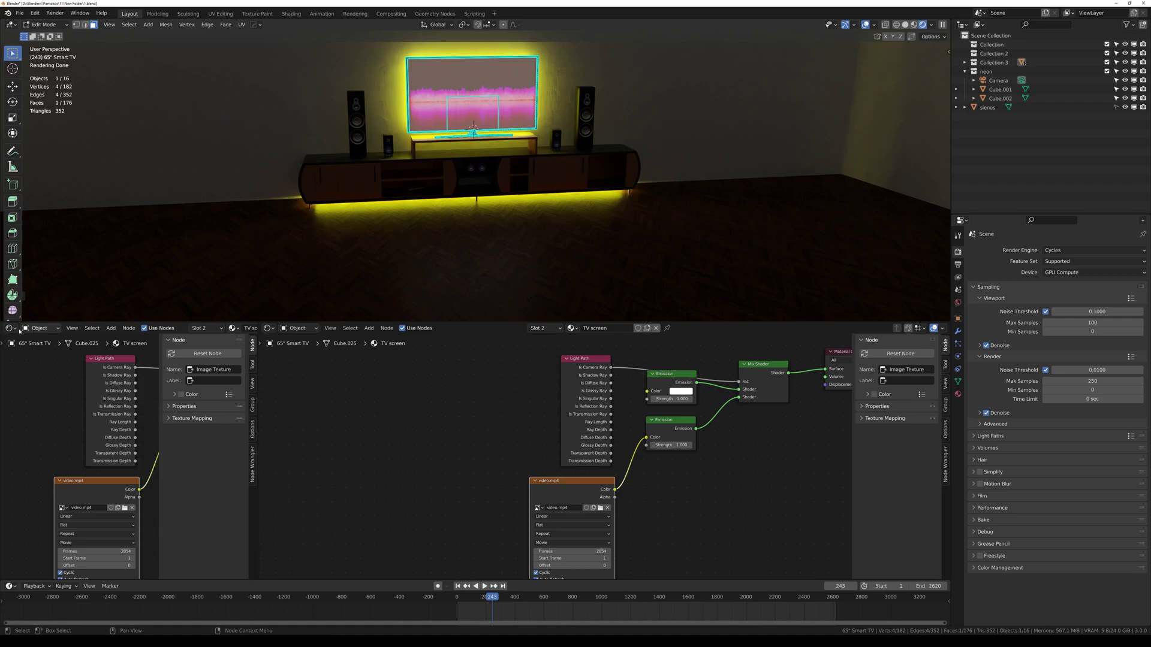
{"action": "left_click", "coordinate": [9, 328]}
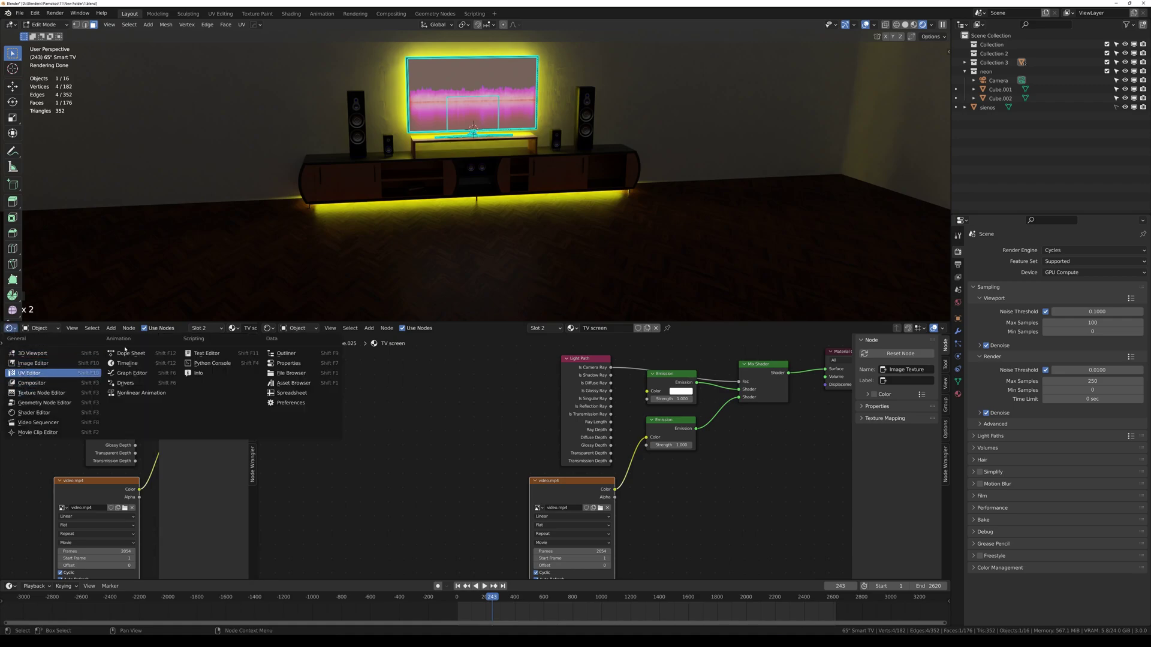
{"action": "left_click", "coordinate": [39, 373]}
- Unwrap the selected TV screen face with the standard Unwrap method
{"action": "key", "text": "u"}
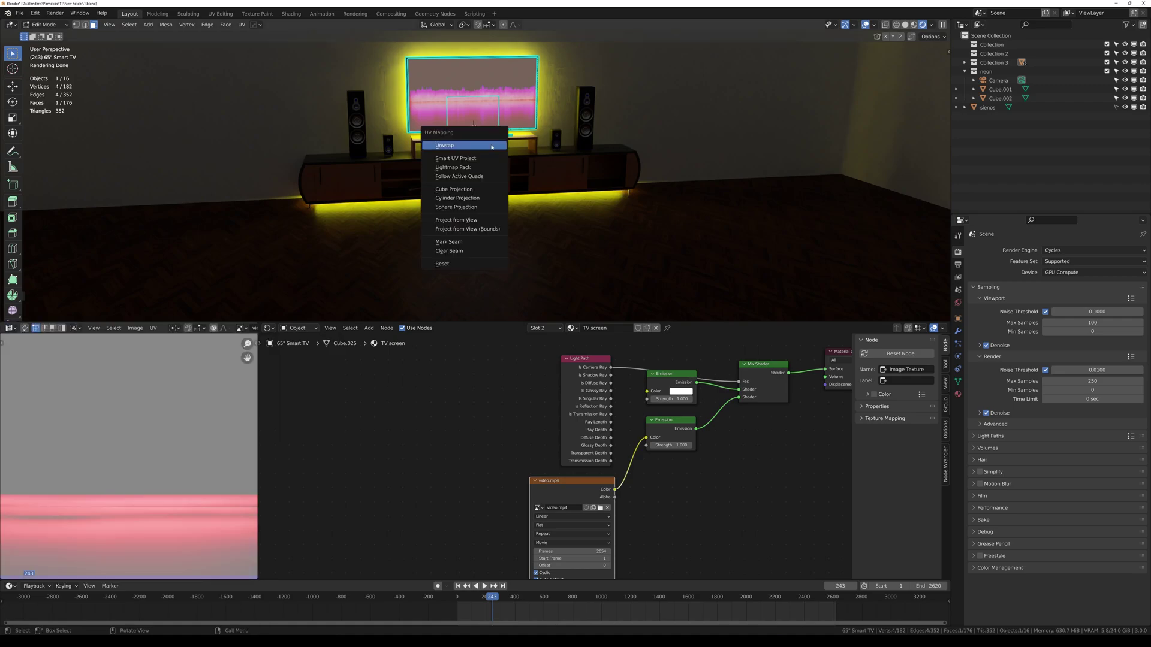
{"action": "left_click", "coordinate": [491, 147]}
{"action": "scroll", "coordinate": [474, 180], "scroll_direction": "down", "scroll_amount": 3}
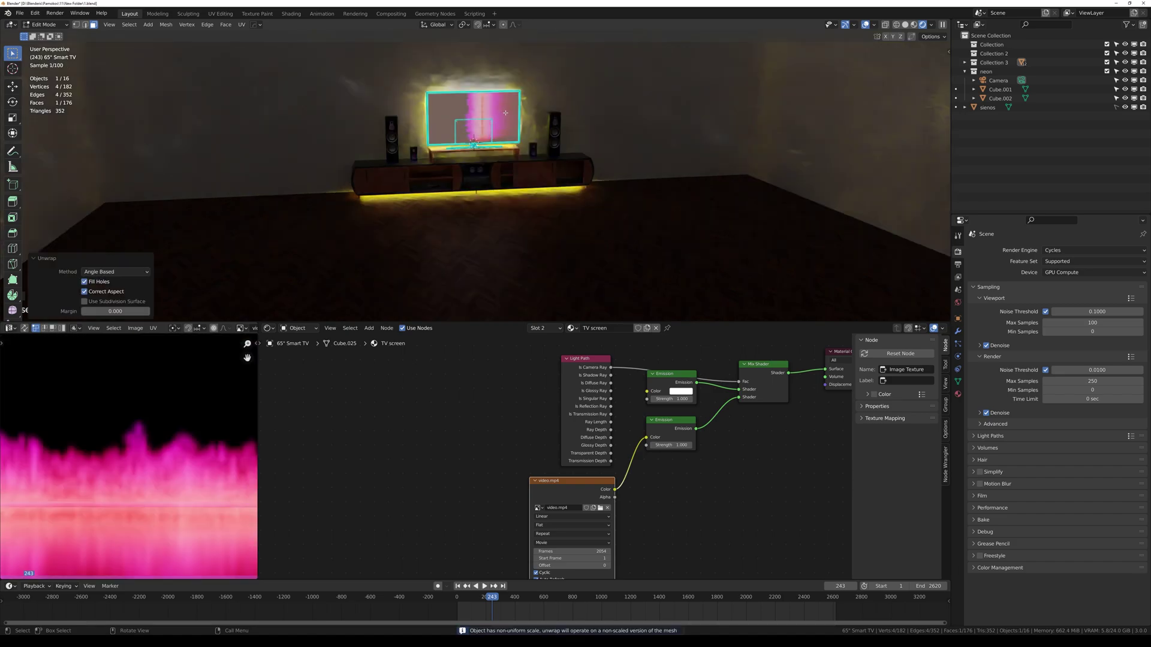
- Rotate the TV screen's UV island by 90 degrees in the UV Editor
{"action": "scroll", "coordinate": [141, 446], "scroll_direction": "down", "scroll_amount": 3}
{"action": "type", "text": "r"}
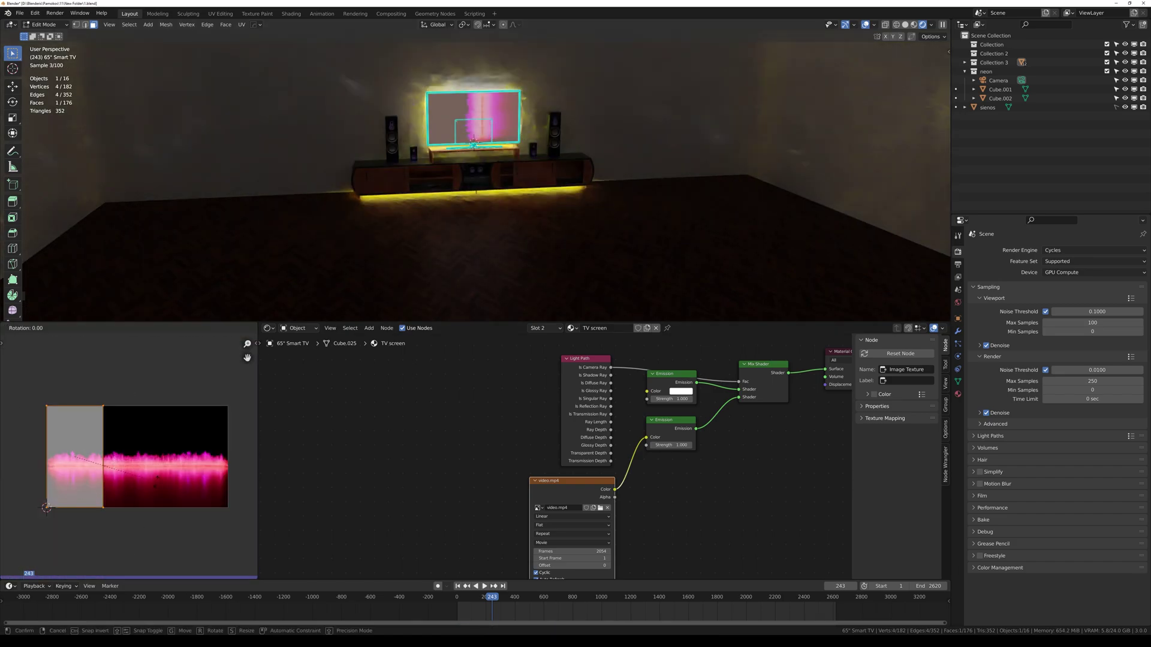
{"action": "type", "text": "90"}
{"action": "key", "text": "Return"}
- Move and scale the UV island along X and Y until it covers the whole video frame, and return to Object Mode
{"action": "key", "text": "g"}
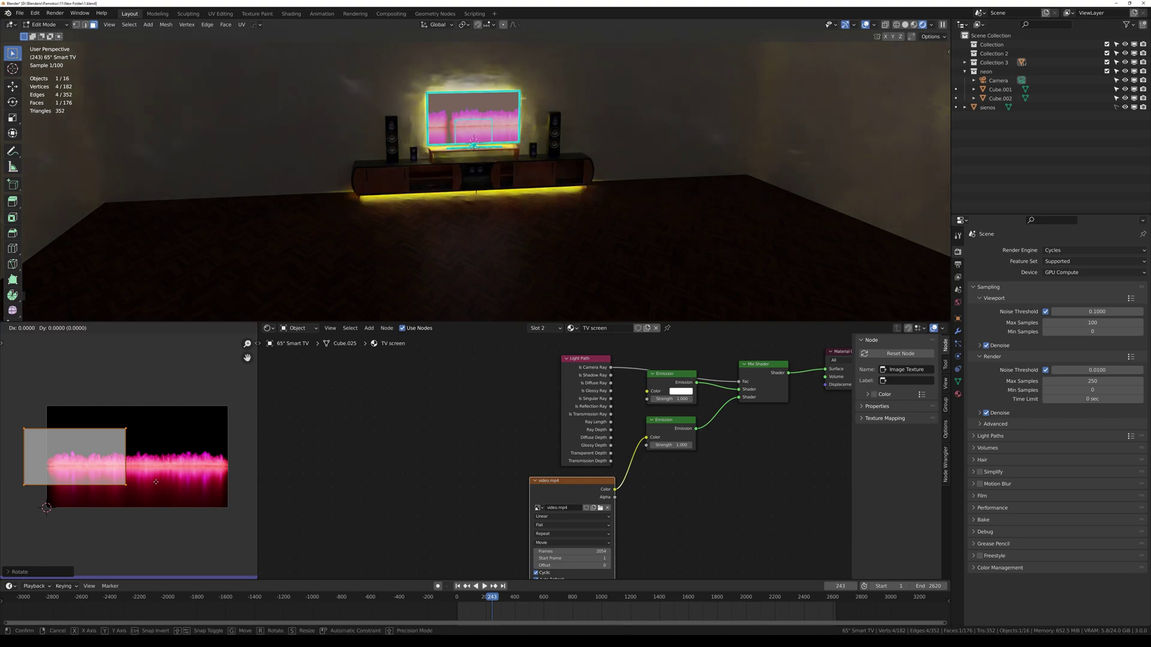
{"action": "left_click", "coordinate": [218, 483]}
{"action": "key", "text": "s"}
{"action": "left_click", "coordinate": [31, 486]}
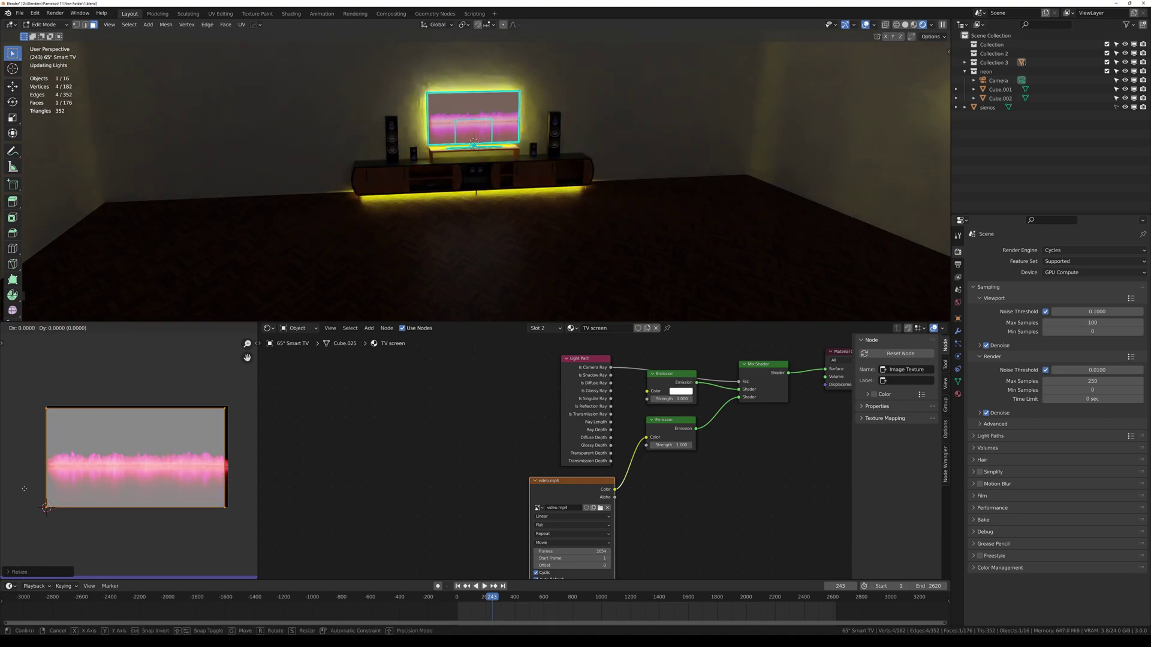
{"action": "key", "text": "g"}
{"action": "key", "text": "y"}
{"action": "left_click", "coordinate": [24, 493]}
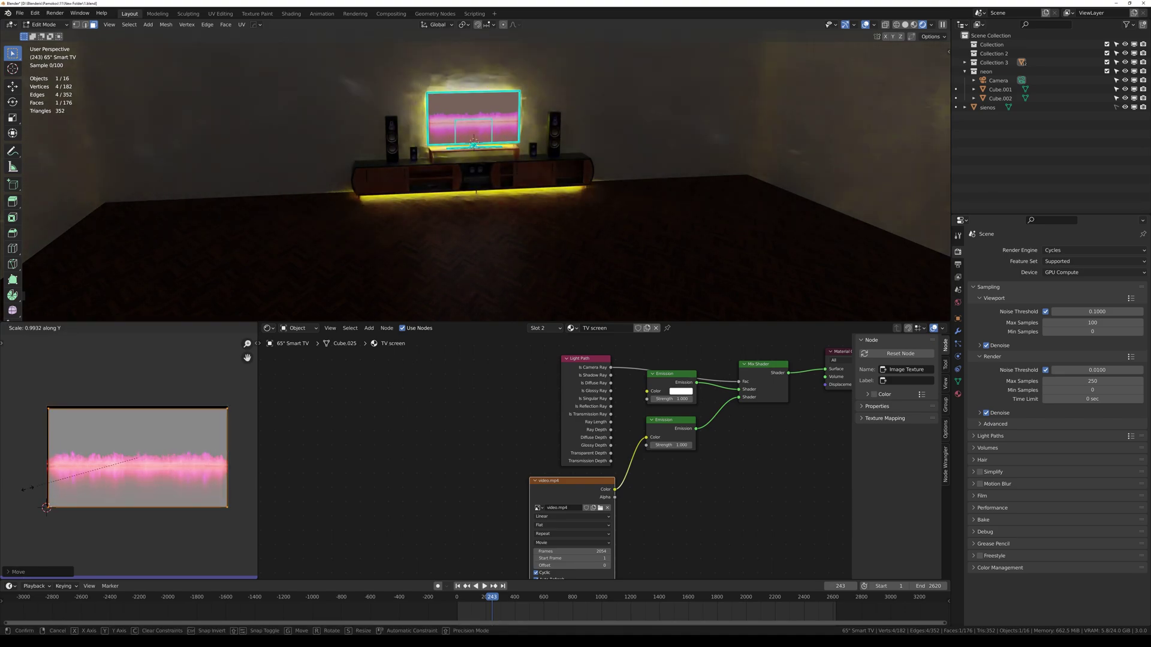
{"action": "key", "text": "s"}
{"action": "key", "text": "x"}
{"action": "left_click", "coordinate": [60, 500]}
{"action": "key", "text": "Tab"}
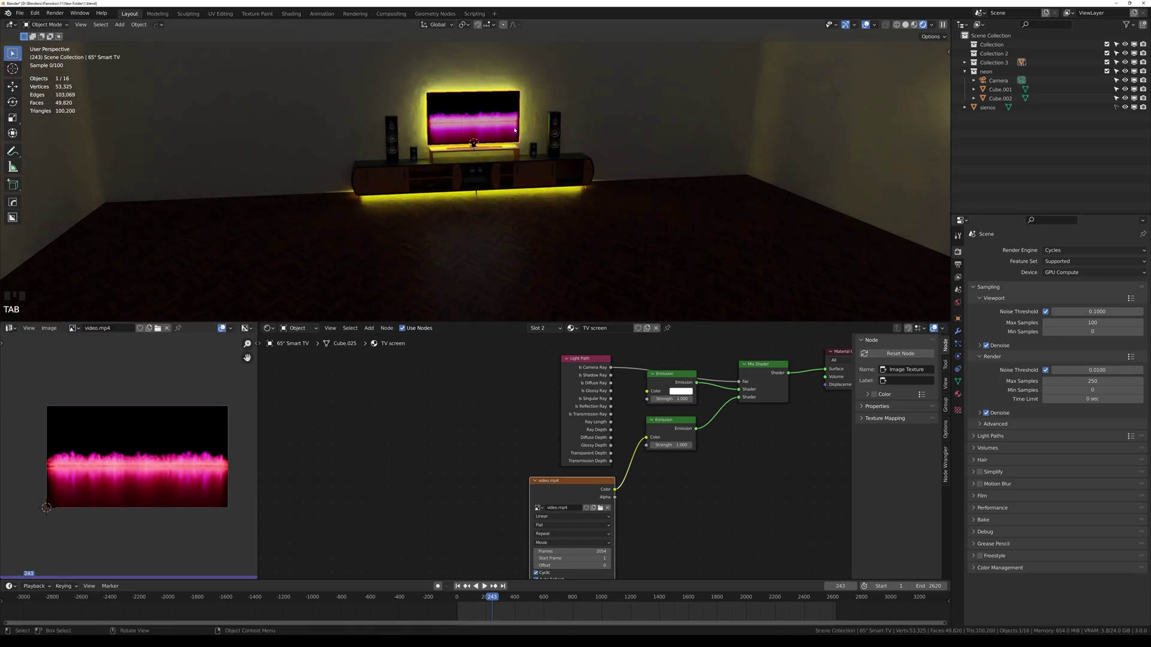
- Preview the mapped video on the TV up close at frames 328 and 116
{"action": "scroll", "coordinate": [511, 133], "scroll_direction": "up", "scroll_amount": 3}
{"action": "middle_click_drag", "start_coordinate": [511, 133], "coordinate": [514, 192], "text": "shift"}
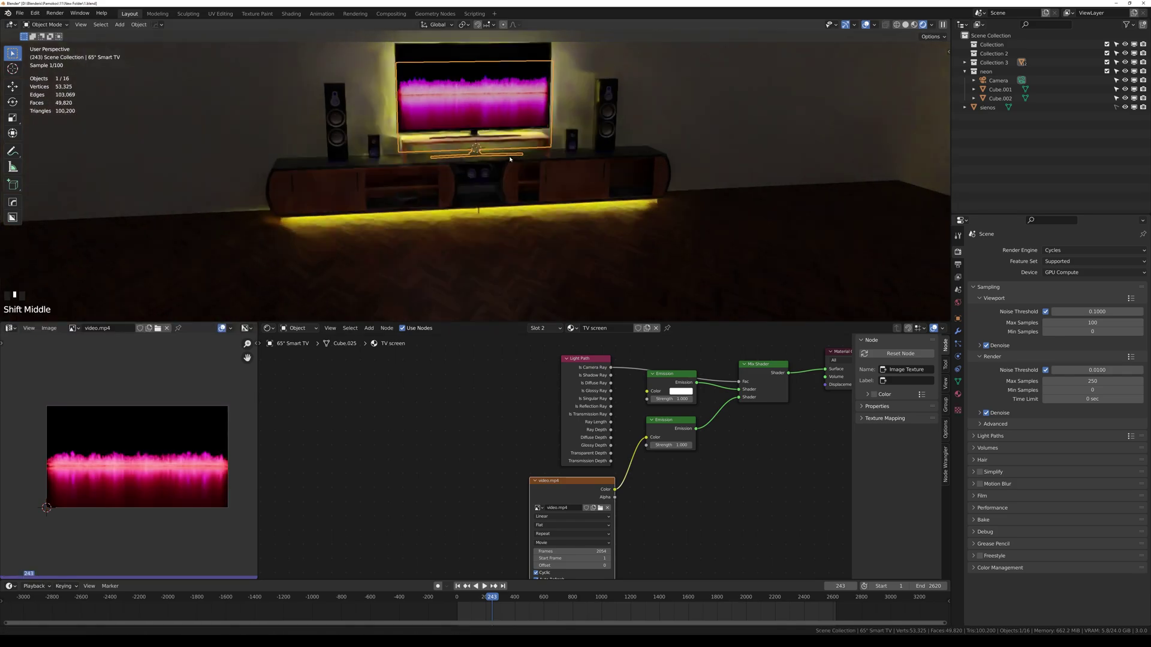
{"action": "scroll", "coordinate": [514, 192], "scroll_direction": "up", "scroll_amount": 2}
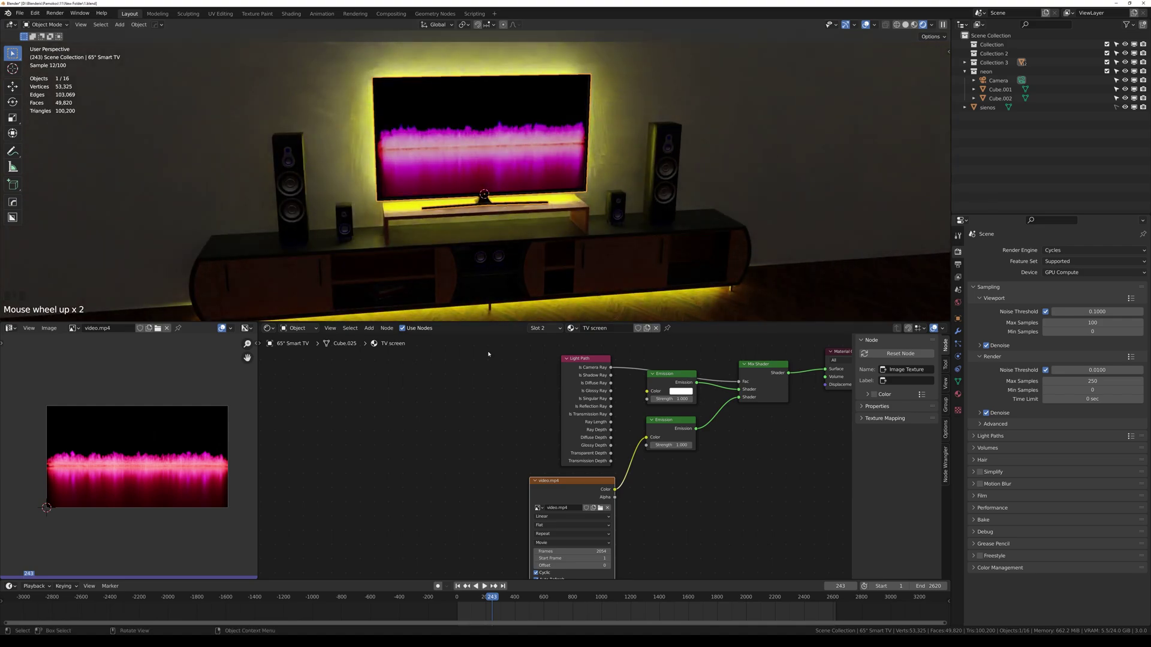
{"action": "left_click", "coordinate": [480, 602]}
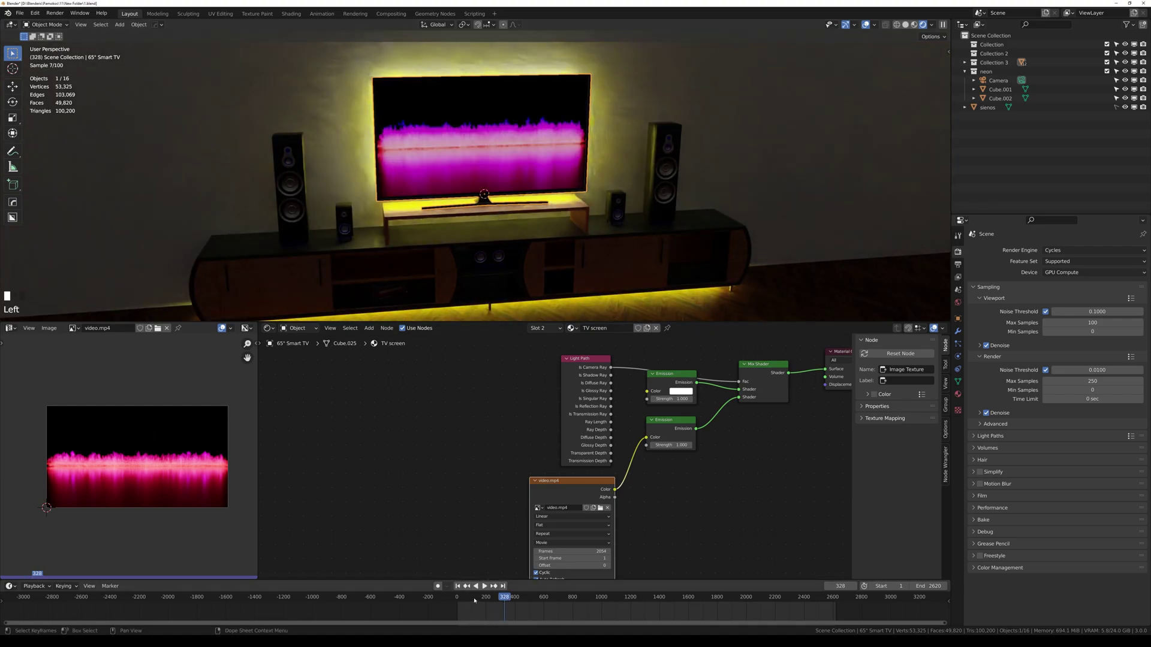
{"action": "left_click", "coordinate": [474, 601]}
{"action": "left_click", "coordinate": [424, 484]}
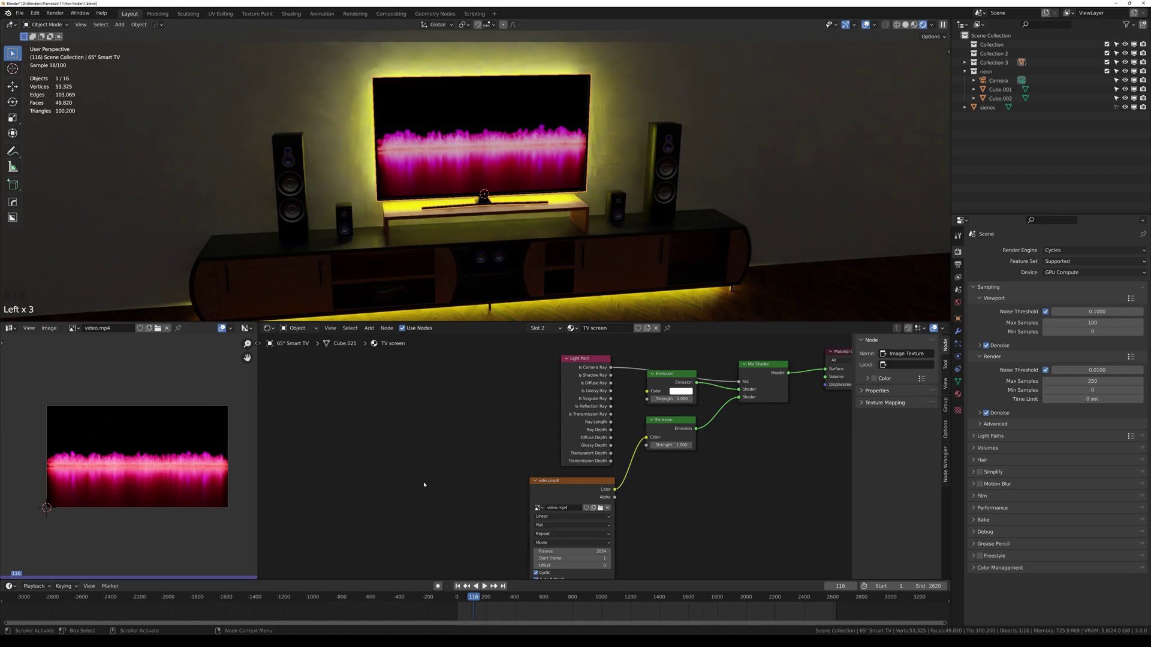
- Save the scene as a new copy, incrementing the number in the file name 1.blend
{"action": "key", "text": "ctrl+shift+s"}
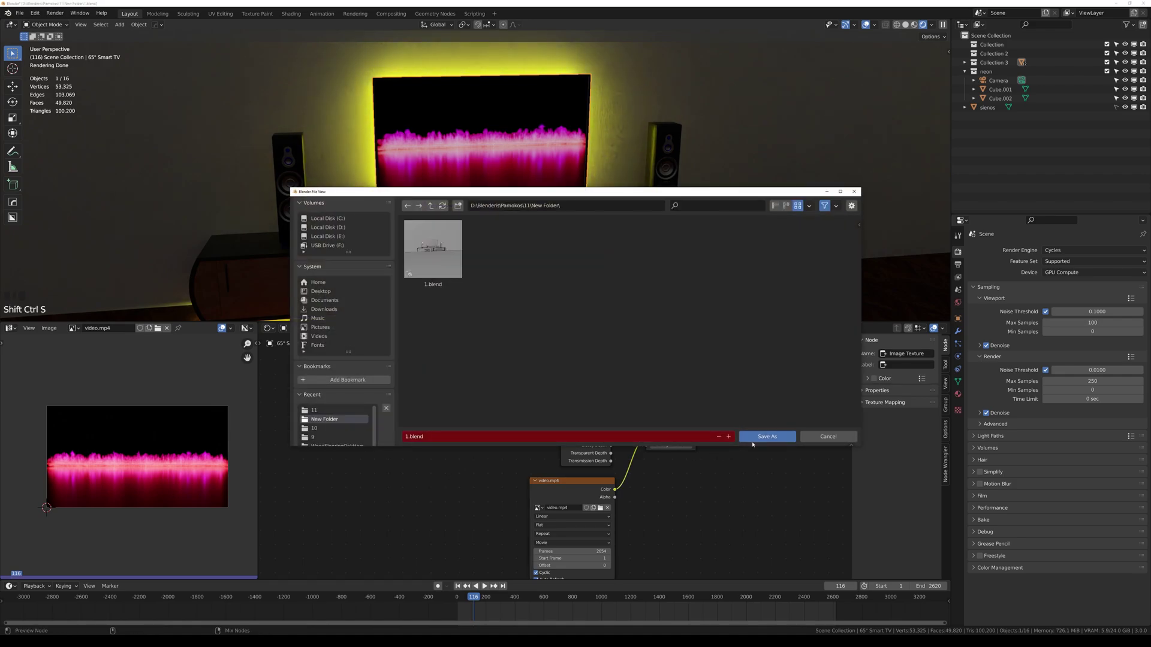
{"action": "left_click", "coordinate": [728, 436]}
{"action": "key", "text": "Return"}
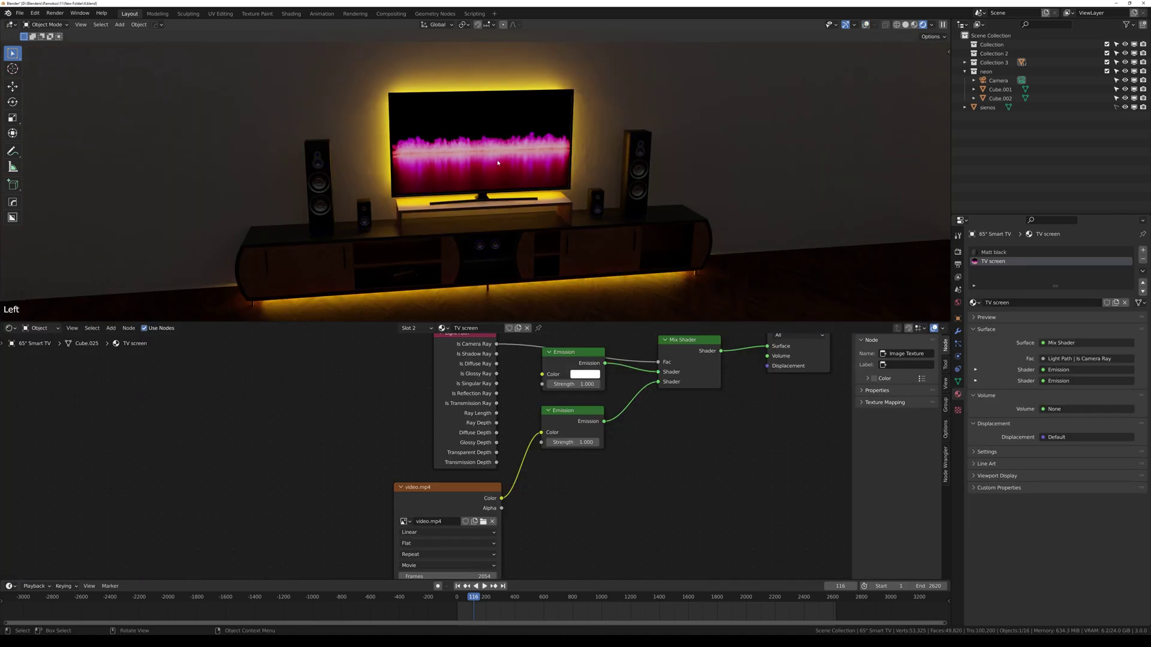
- Try higher strengths on both Emission nodes of the TV screen material, raising the white one to 85.9, and reset each to 1.000
{"action": "left_click_drag", "start_coordinate": [574, 384], "coordinate": [761, 384]}
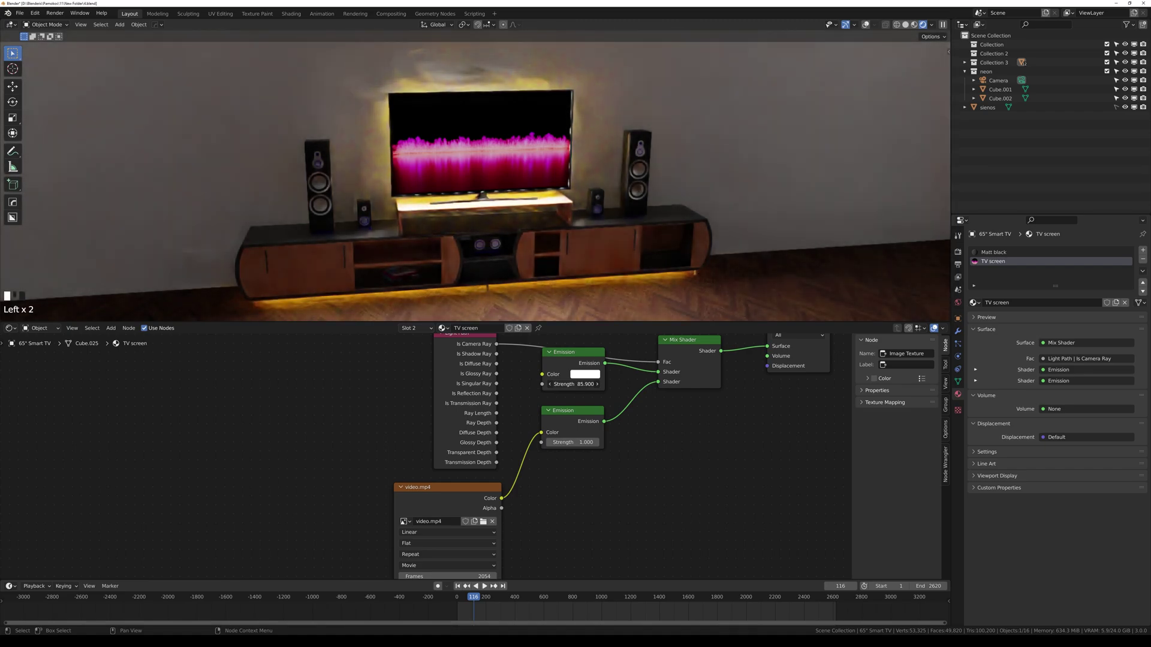
{"action": "right_click", "coordinate": [577, 385]}
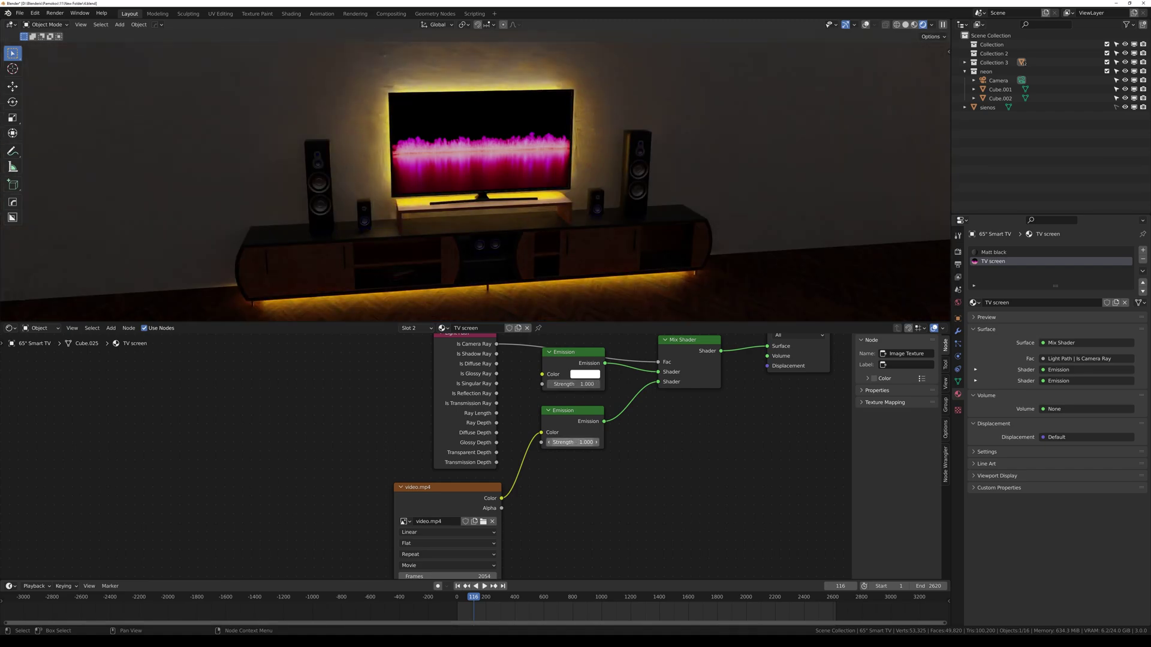
{"action": "left_click_drag", "start_coordinate": [573, 443], "coordinate": [622, 442]}
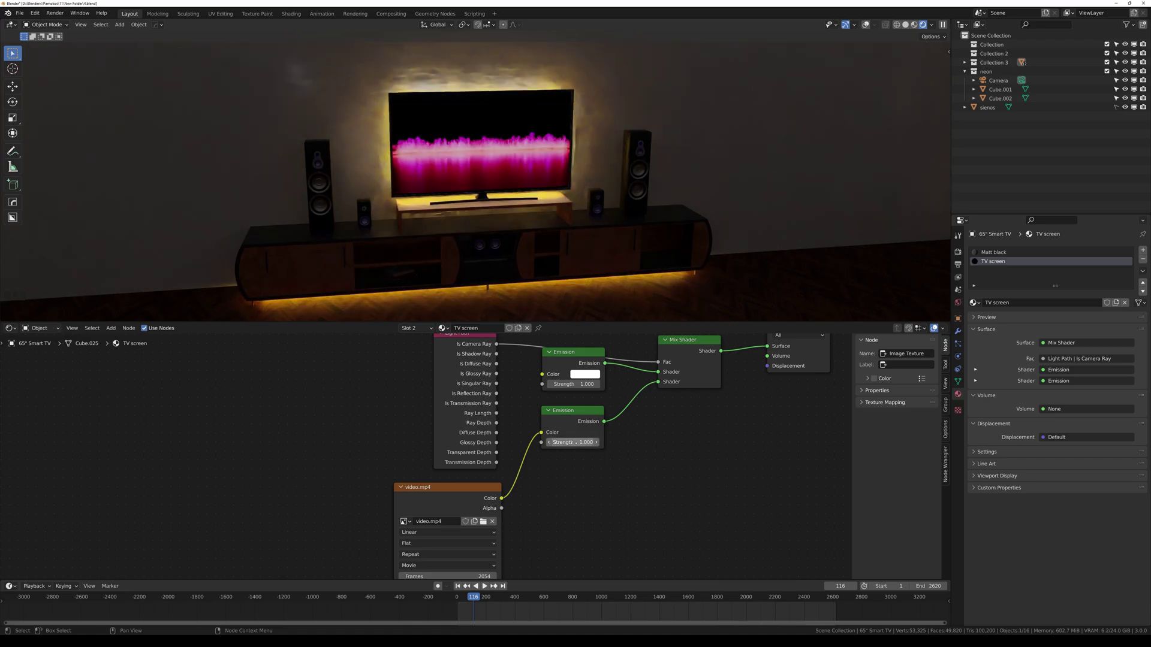
{"action": "key", "text": "BackSpace"}
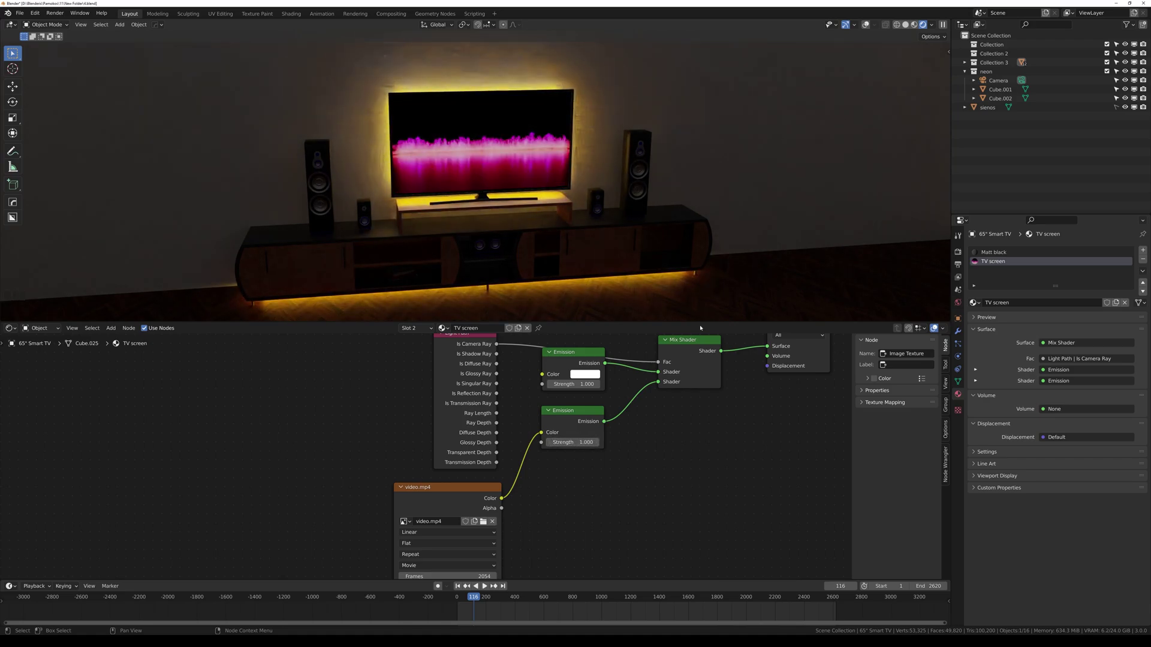
- Try moving the light frame behind the TV, Cube.001, along global Y, and cancel the move
{"action": "left_click", "coordinate": [1002, 89]}
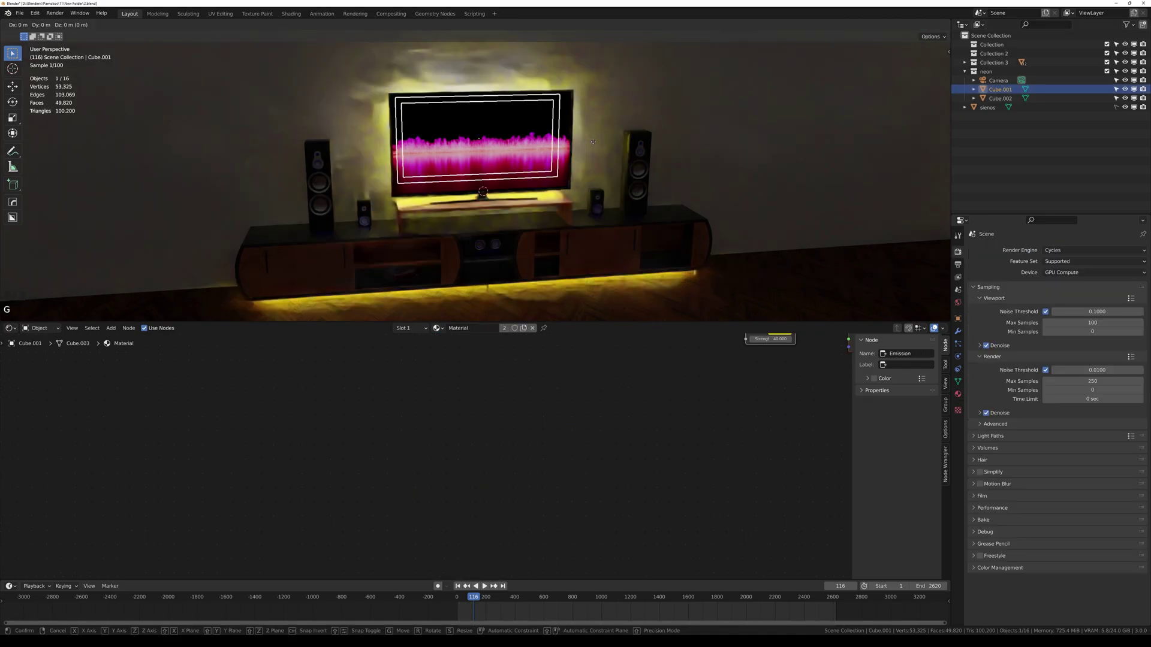
{"action": "key", "text": "g"}
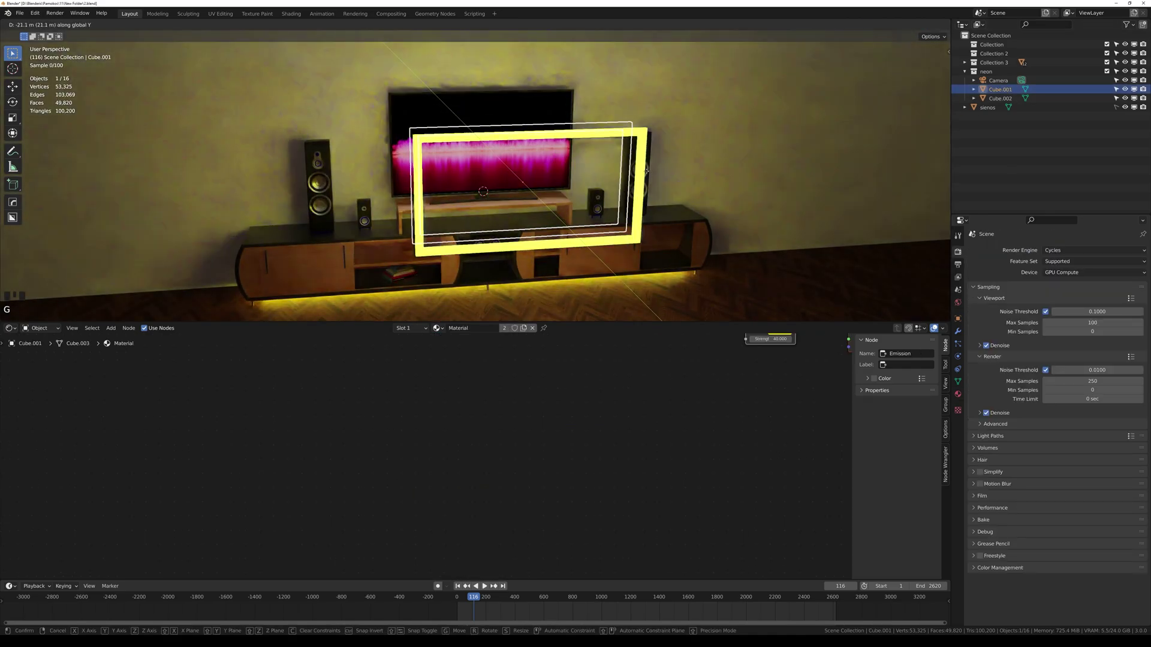
{"action": "key", "text": "Escape"}
- Unlink the yellow material from the light strip under the cabinet, Cube.002, add a second material slot and create a new material in it
{"action": "left_click", "coordinate": [660, 256]}
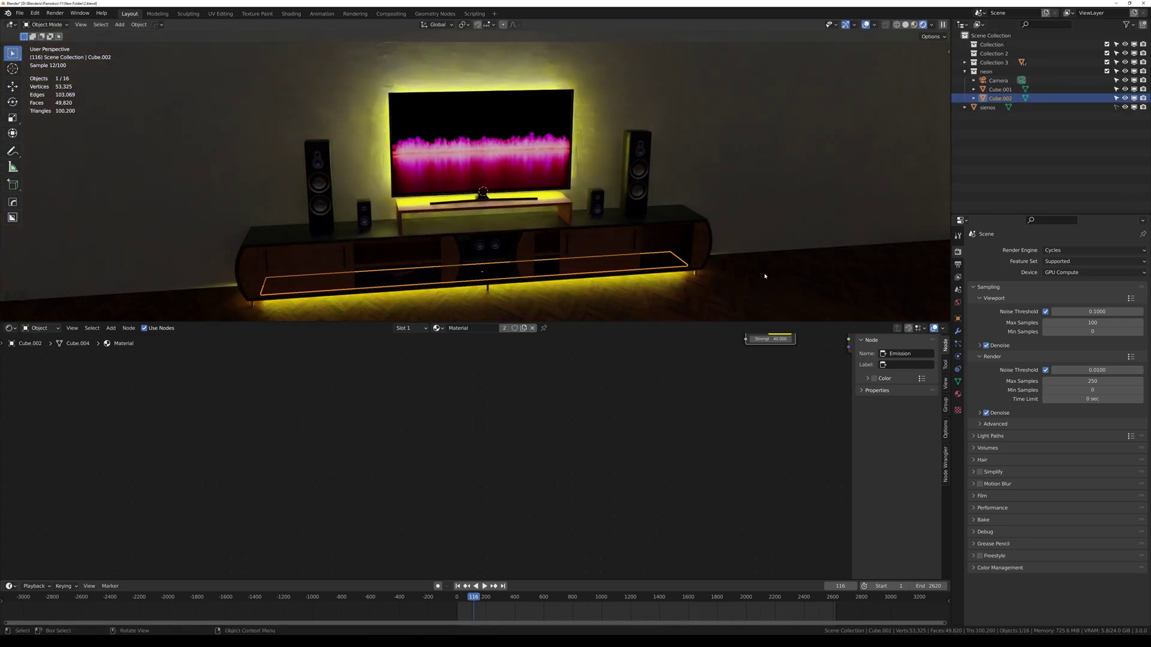
{"action": "left_click", "coordinate": [957, 395]}
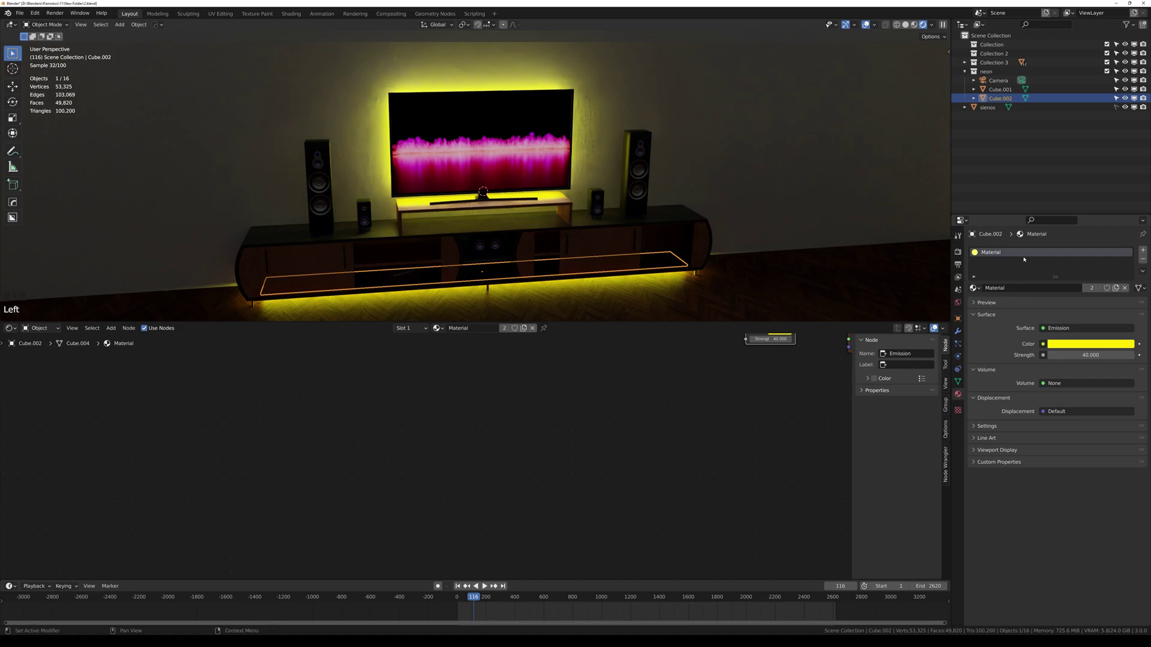
{"action": "left_click", "coordinate": [1125, 289]}
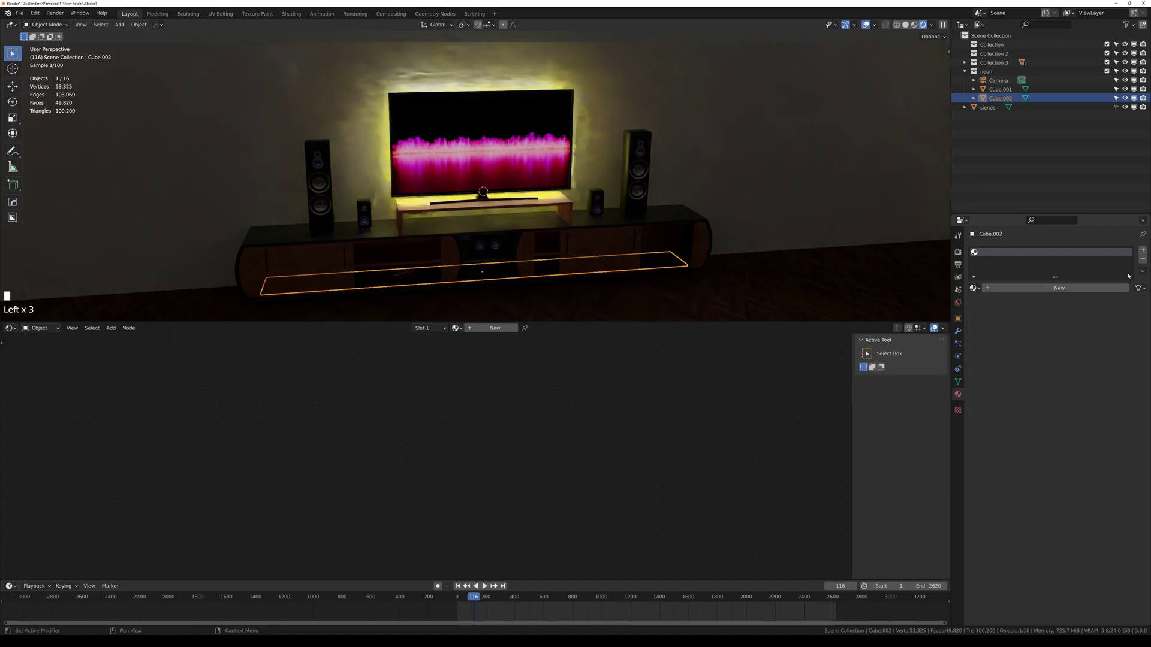
{"action": "left_click", "coordinate": [1143, 251]}
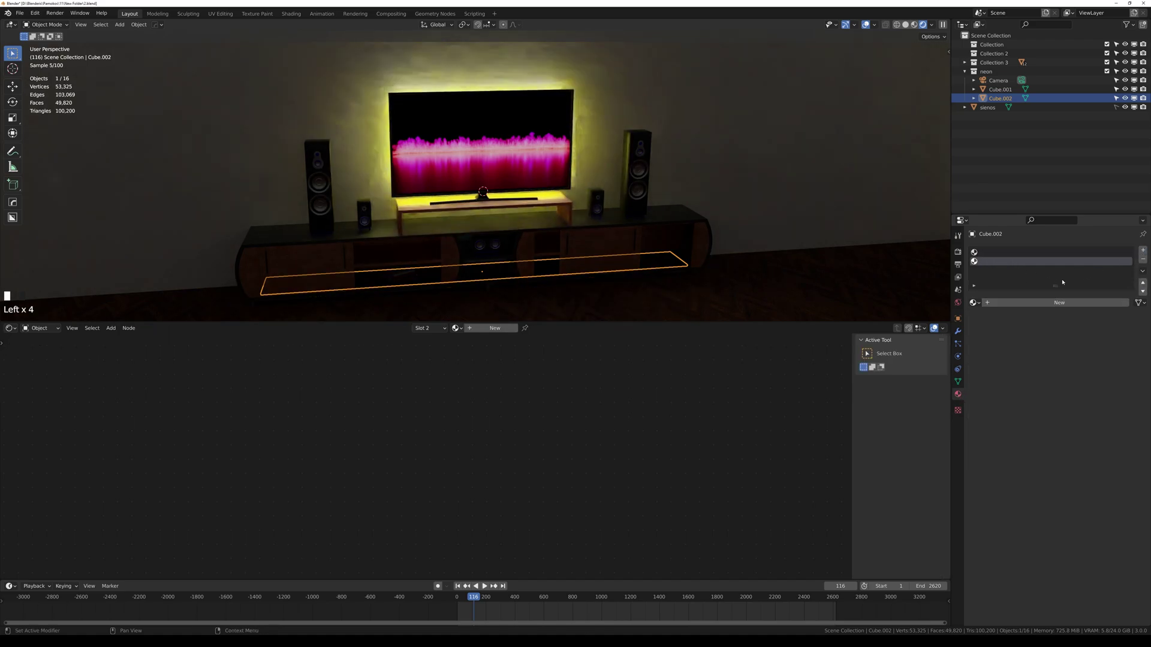
{"action": "left_click", "coordinate": [1058, 303]}
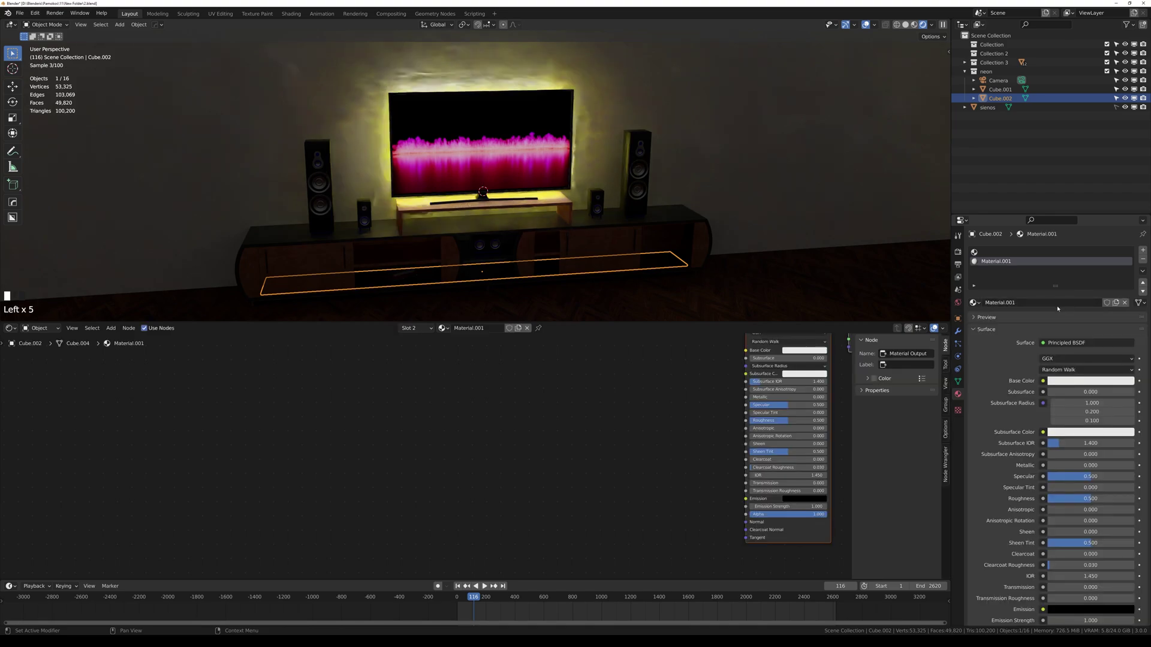
- Make Cube.002's new material an Emission shader with a saturated blue color and a strength of 30
{"action": "left_click", "coordinate": [1082, 343]}
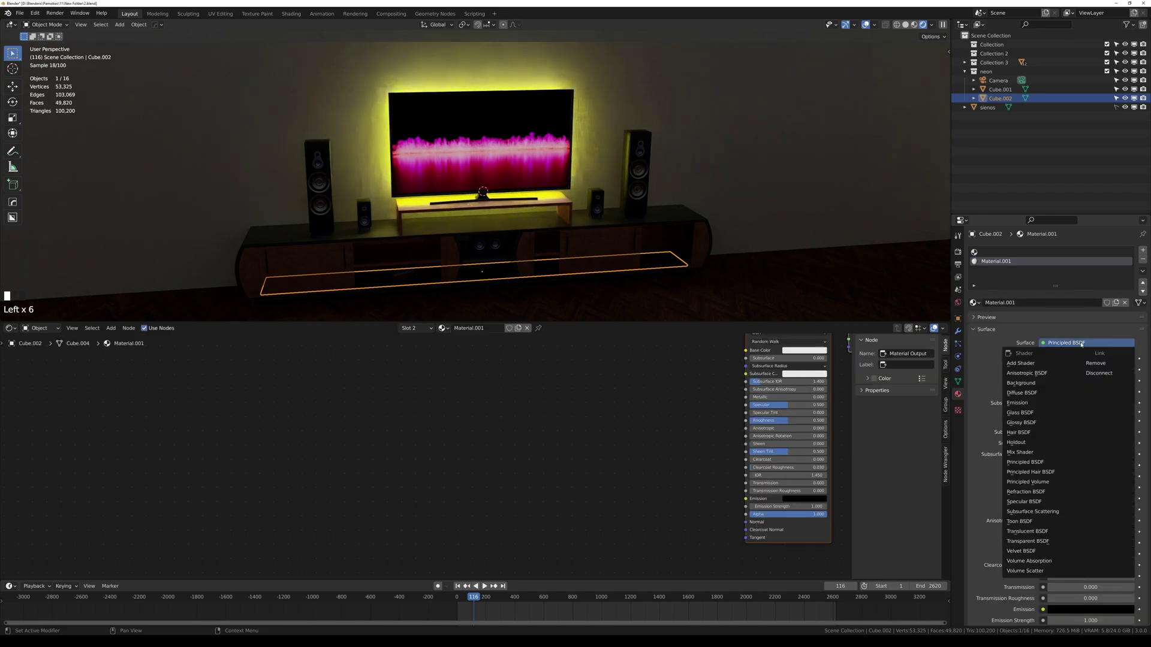
{"action": "left_click", "coordinate": [1024, 405]}
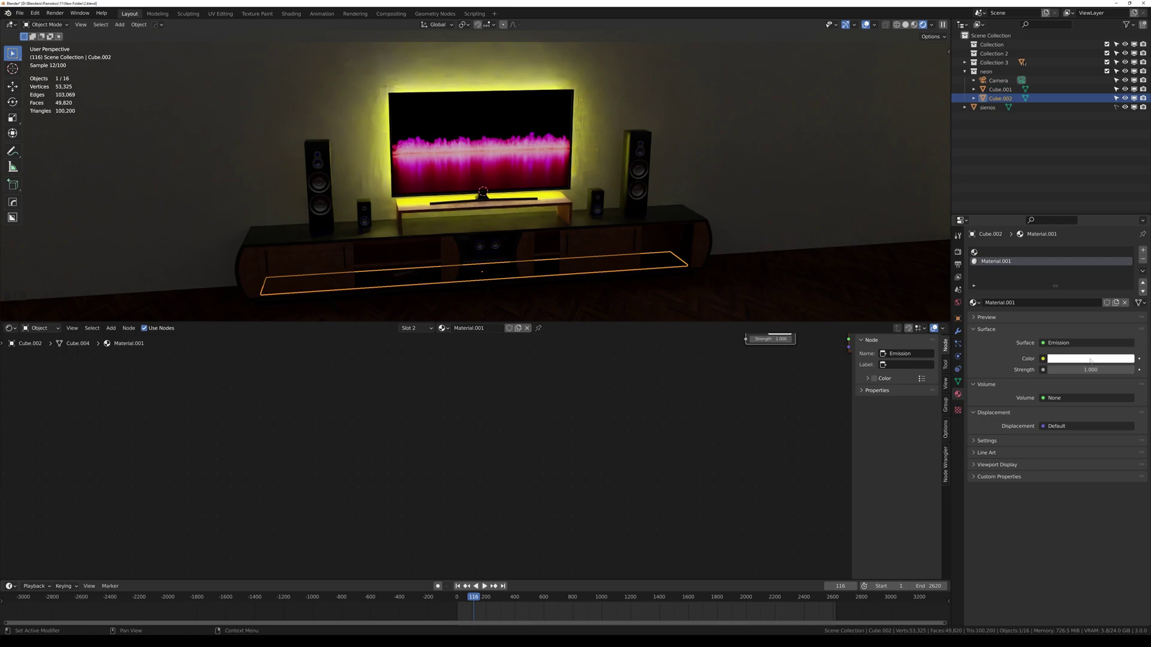
{"action": "left_click", "coordinate": [1090, 358]}
{"action": "left_click", "coordinate": [1079, 285]}
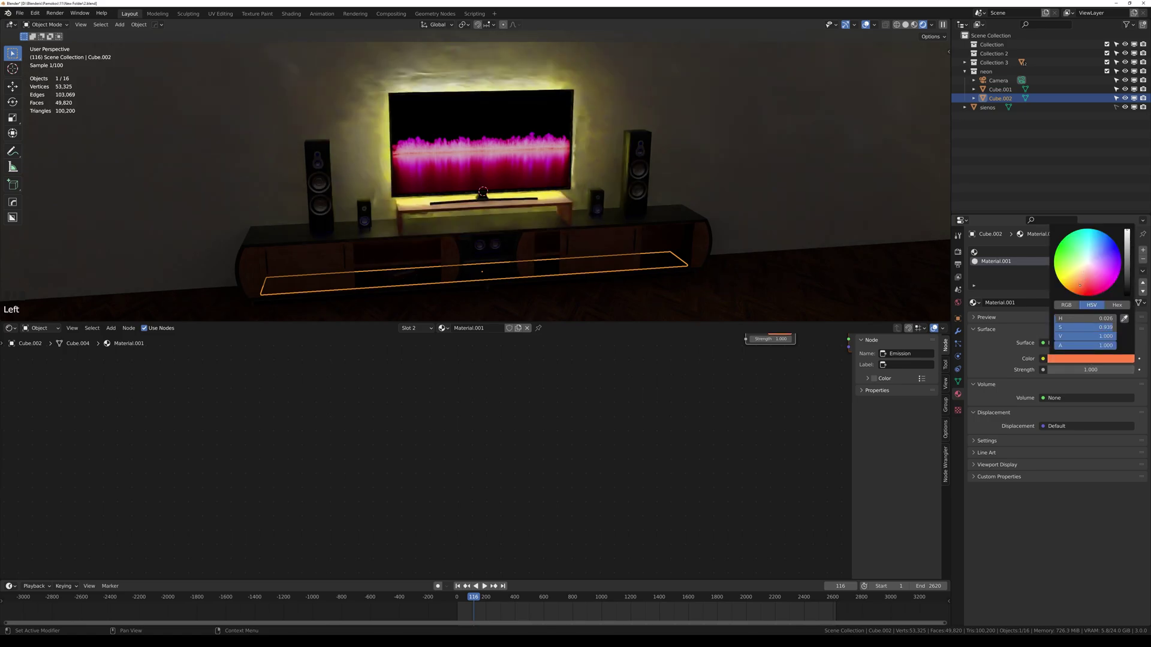
{"action": "mouse_move", "coordinate": [1079, 285]}
{"action": "left_mouse_down"}
{"action": "mouse_move", "coordinate": [1058, 255]}
{"action": "mouse_move", "coordinate": [1117, 247]}
{"action": "mouse_move", "coordinate": [1110, 286]}
{"action": "mouse_move", "coordinate": [1082, 293]}
{"action": "mouse_move", "coordinate": [1118, 249]}
{"action": "left_mouse_up"}
{"action": "left_click", "coordinate": [1101, 376]}
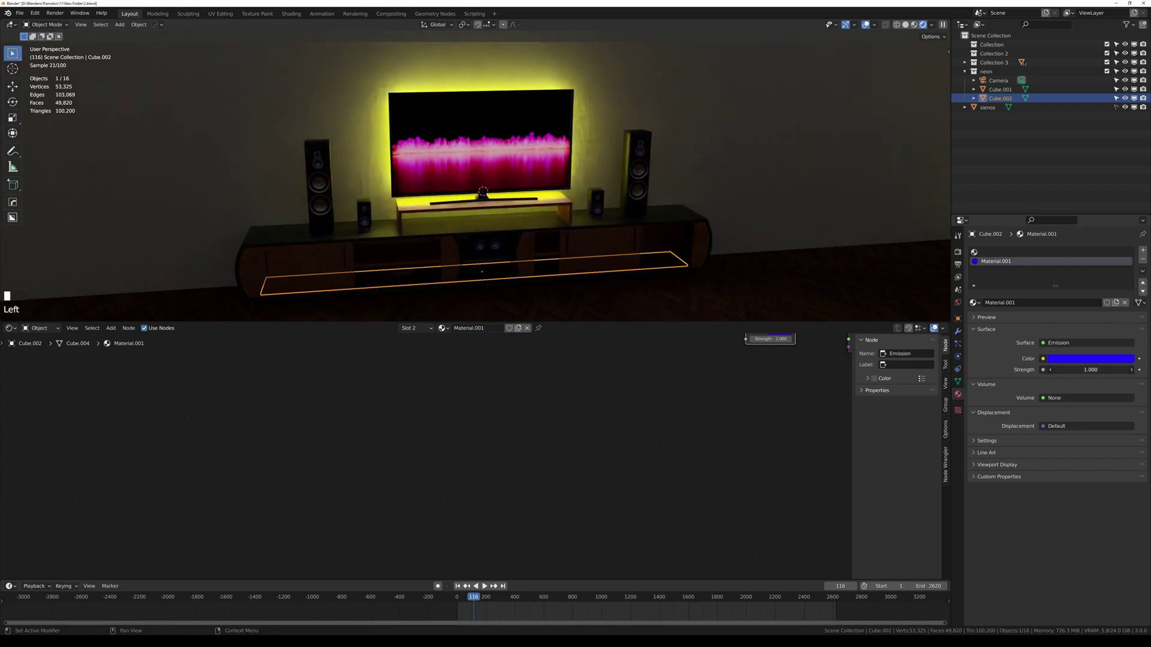
{"action": "type", "text": "30"}
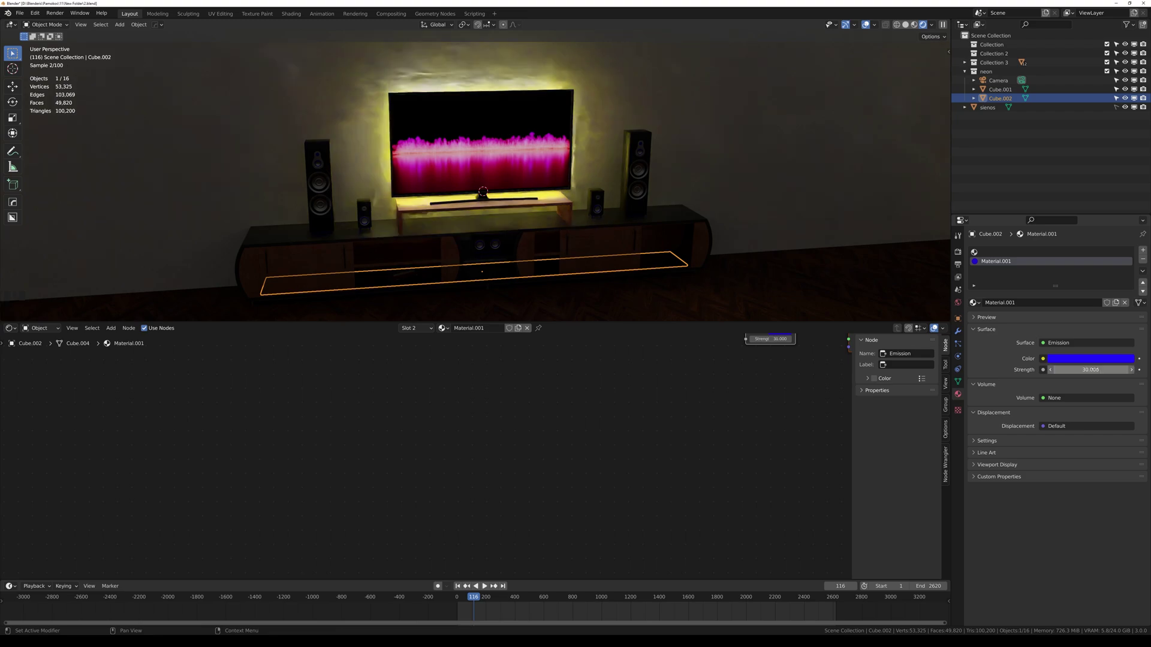
{"action": "key", "text": "Return"}
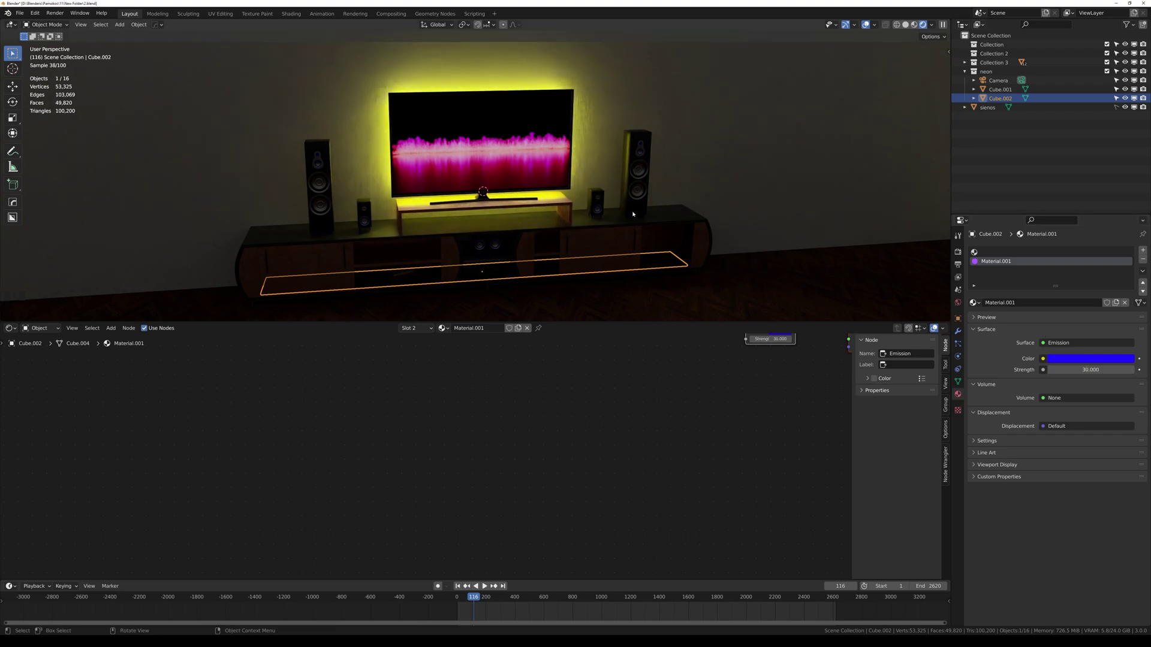
- Assign the blue emission material to all faces of Cube.002 in Edit Mode, and return to Object Mode
{"action": "key", "text": "Tab"}
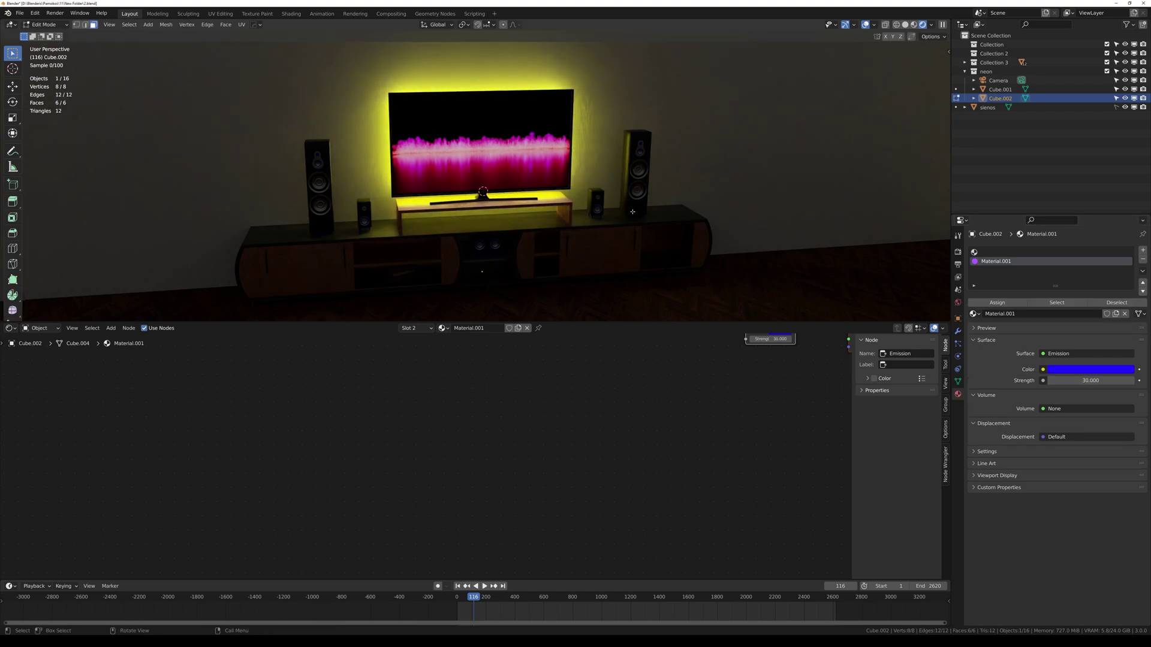
{"action": "left_click", "coordinate": [1004, 304]}
{"action": "key", "text": "Tab"}
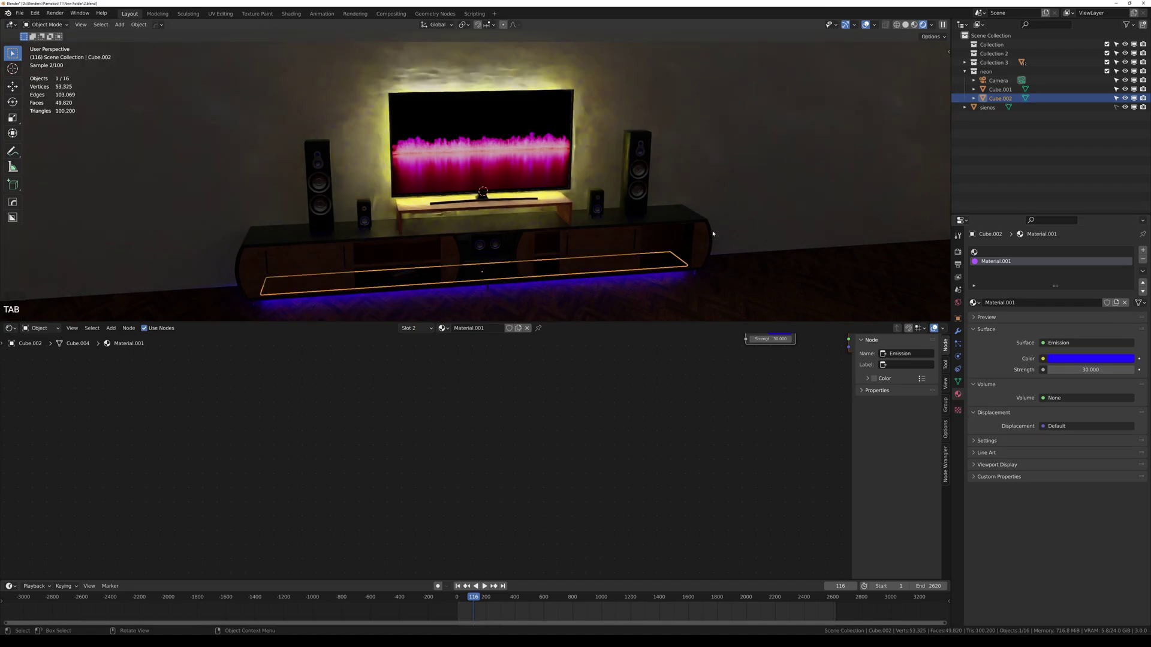
- Replace the yellow material on the light frame behind the TV, Cube.001, with the blue Material.001
{"action": "left_click", "coordinate": [999, 93]}
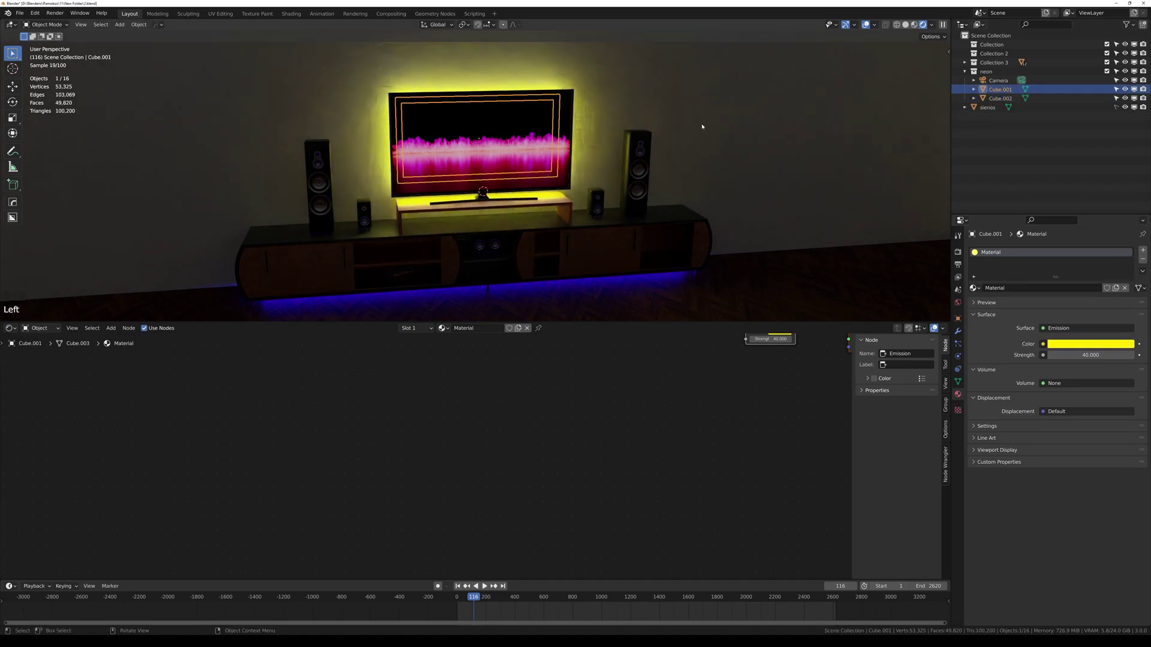
{"action": "key", "text": "Tab"}
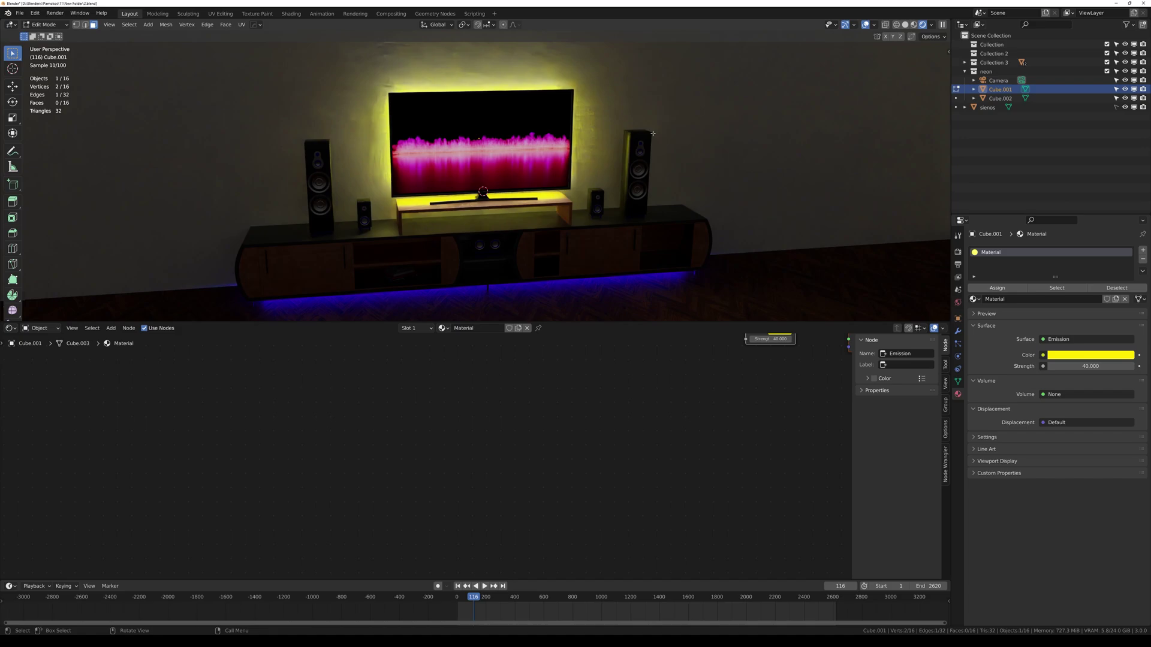
{"action": "key", "text": "Tab"}
{"action": "left_click", "coordinate": [999, 99]}
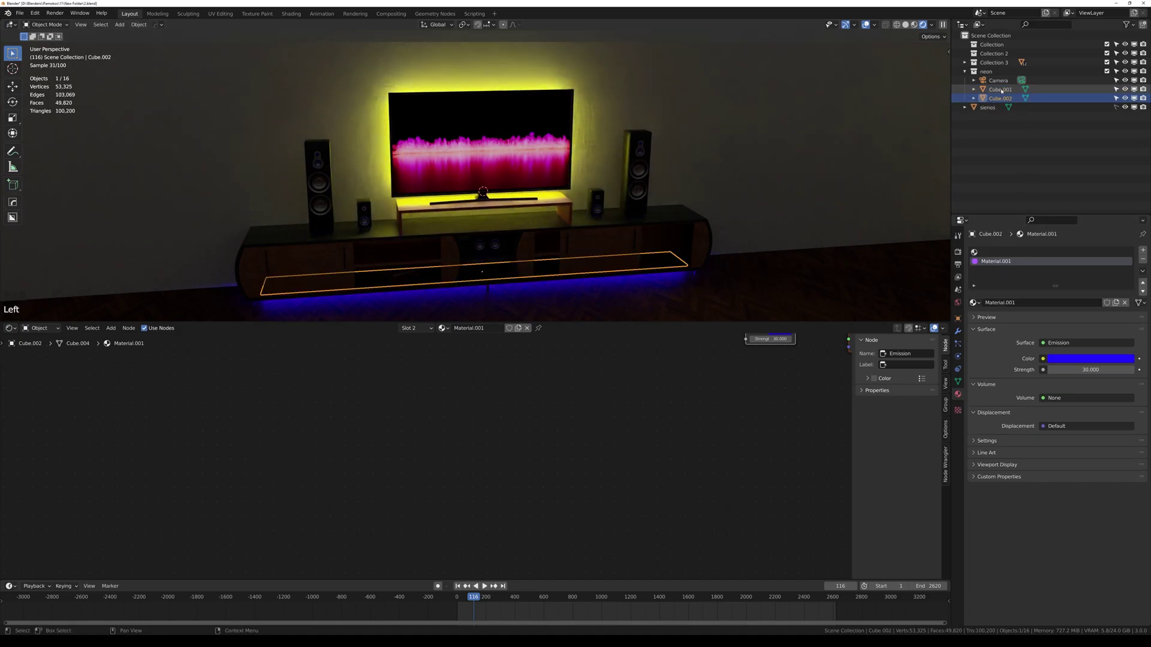
{"action": "left_click", "coordinate": [1000, 90]}
{"action": "left_click", "coordinate": [975, 289]}
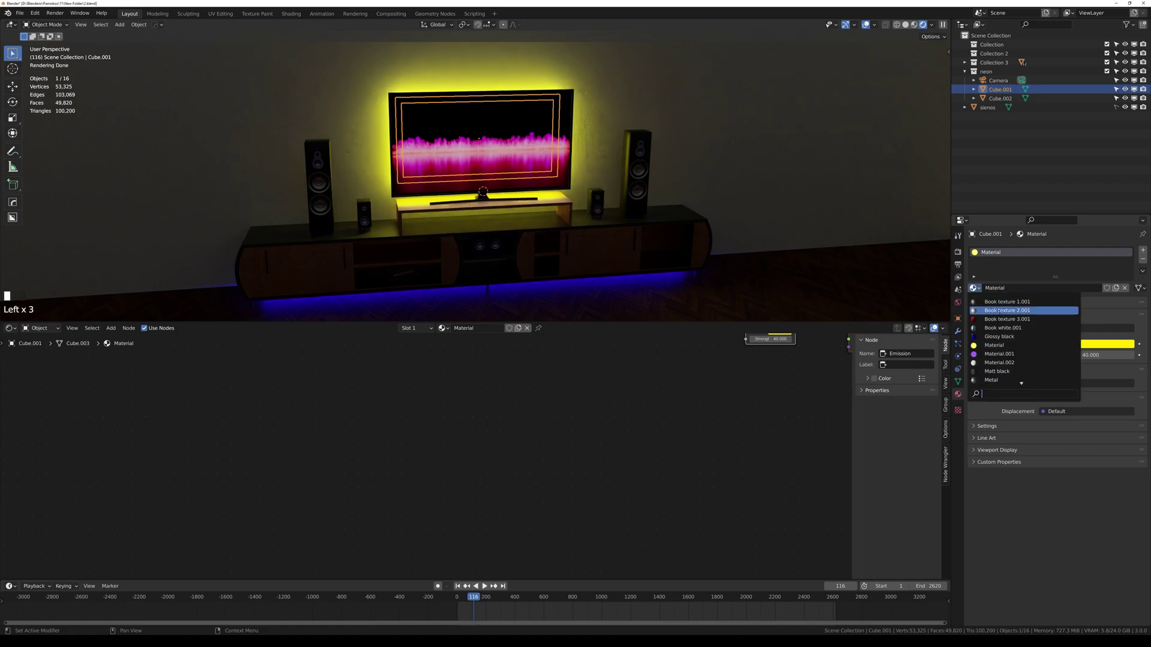
{"action": "left_click", "coordinate": [1009, 354]}
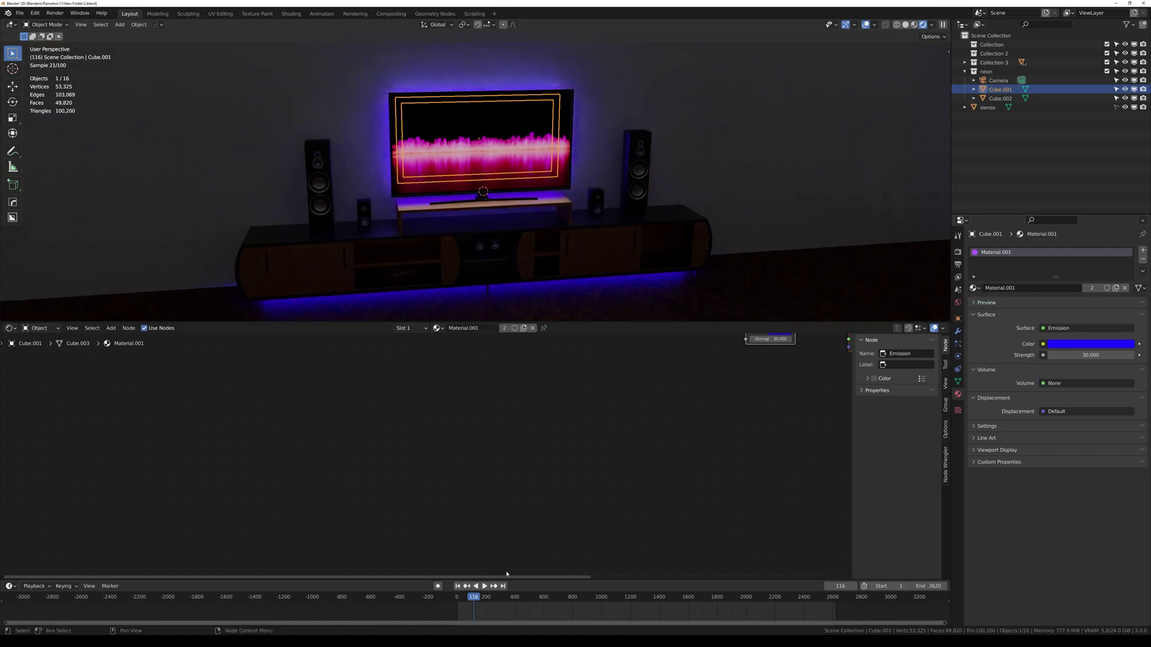
- Keyframe Material.001's blue emission color and its strength of 30 at frame 1
{"action": "left_click", "coordinate": [458, 586]}
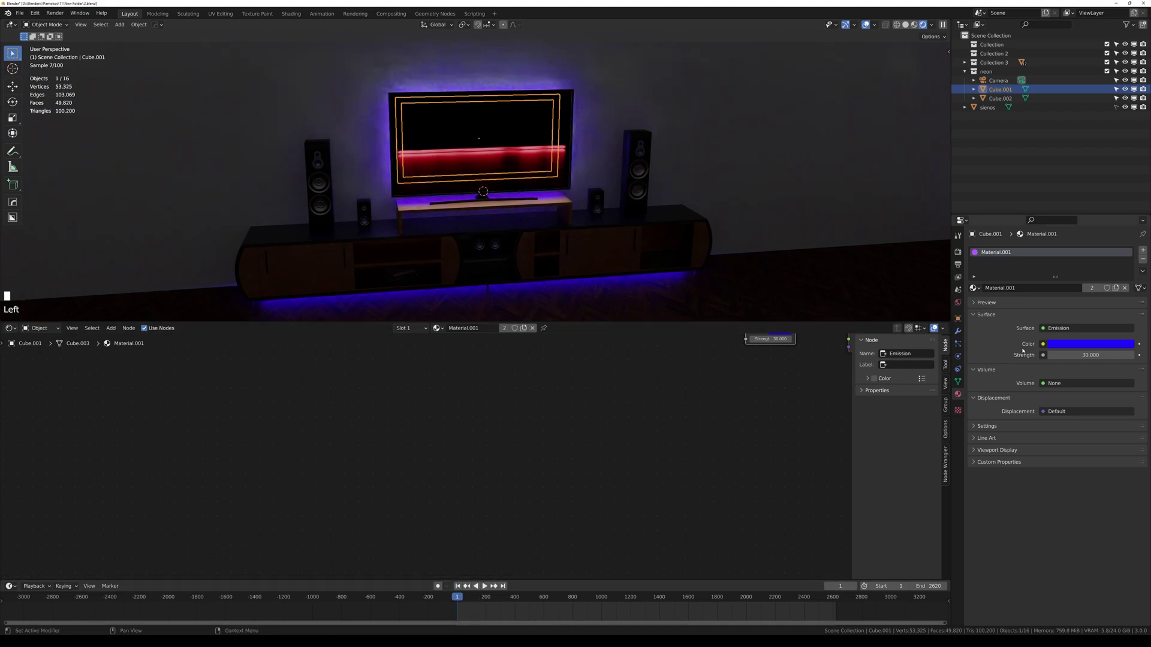
{"action": "left_click", "coordinate": [1140, 345]}
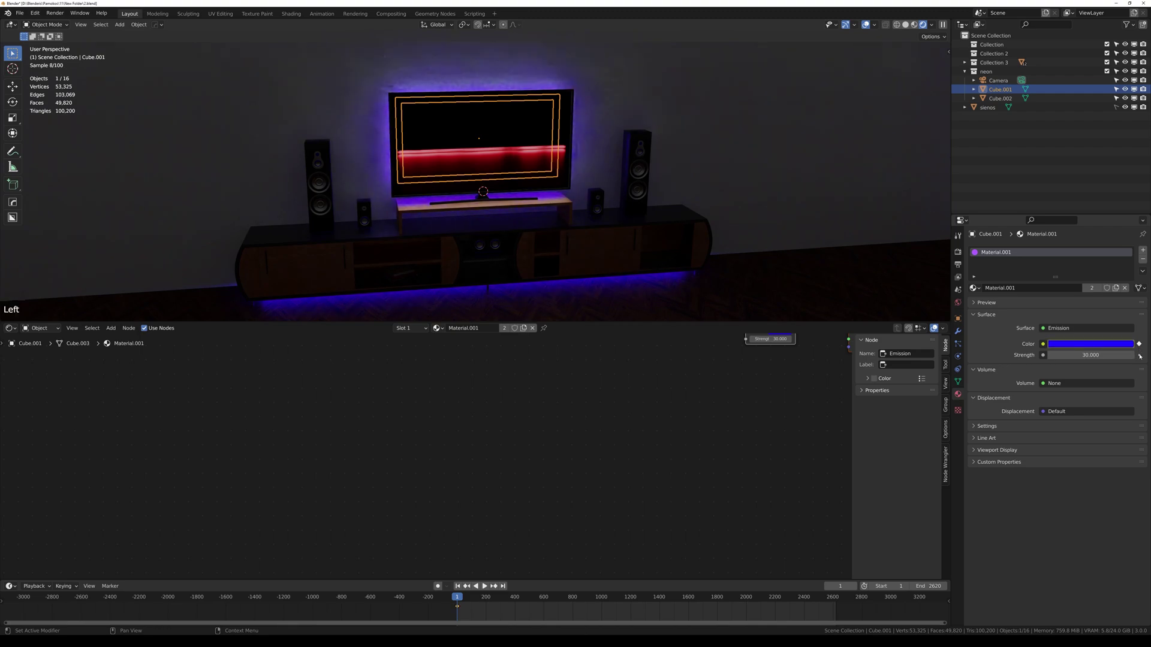
{"action": "left_click", "coordinate": [1139, 355]}
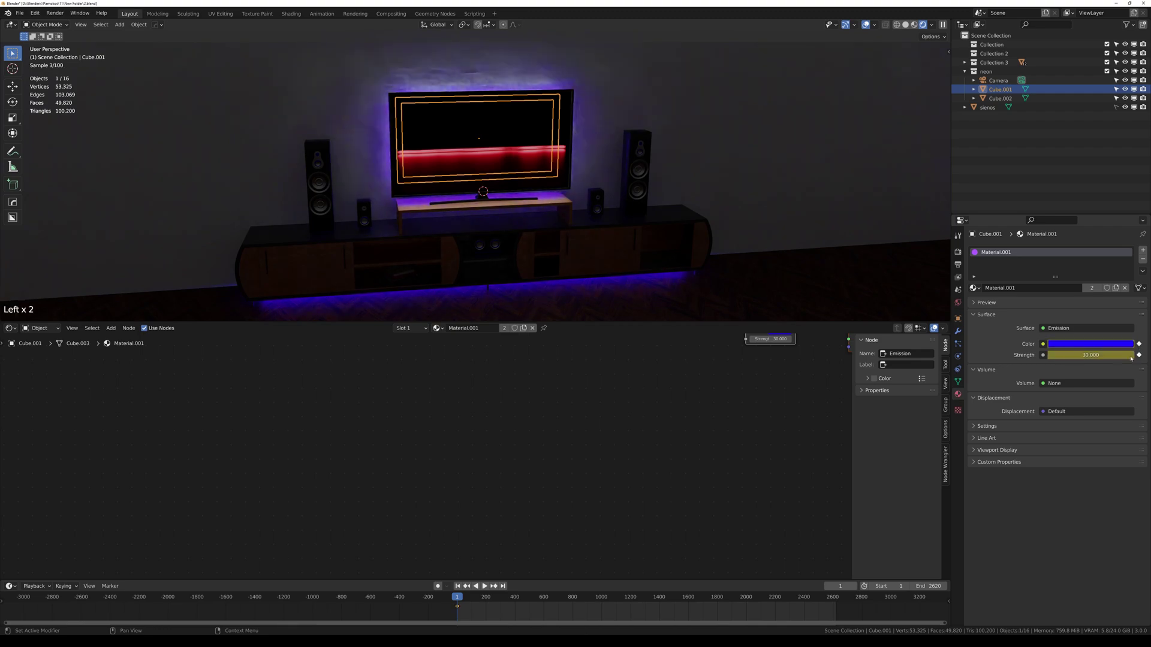
- At frame 75, change Material.001's emission color to red and its strength to 20, and keyframe both values
{"action": "left_click", "coordinate": [468, 601]}
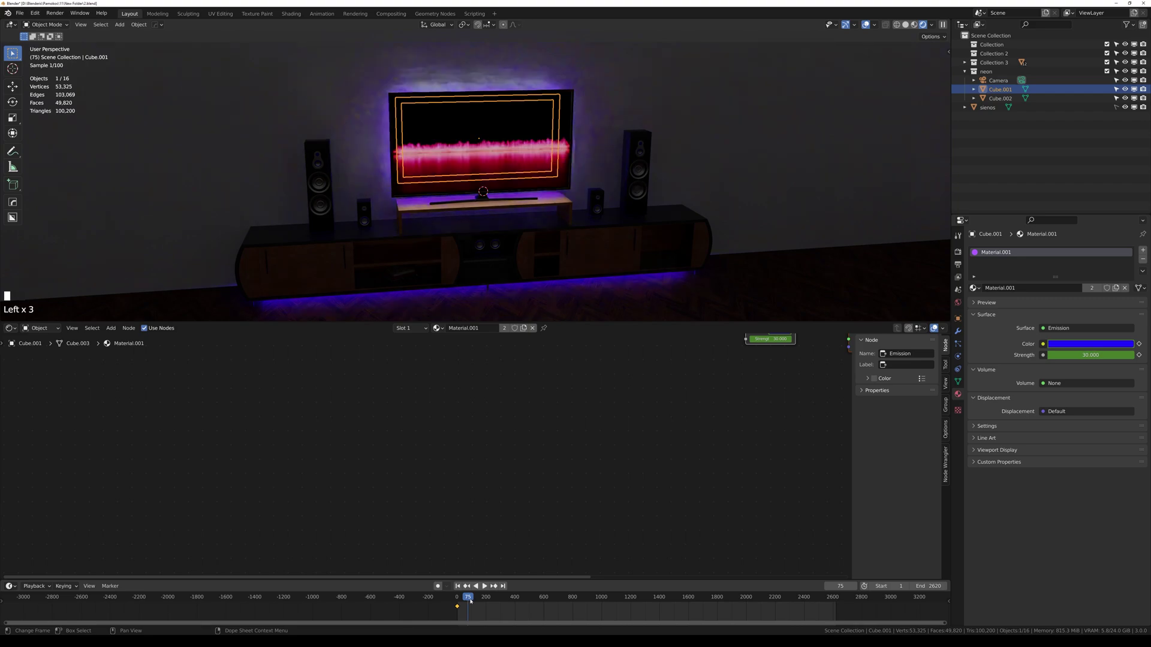
{"action": "left_click", "coordinate": [1087, 347]}
{"action": "left_click", "coordinate": [1086, 280]}
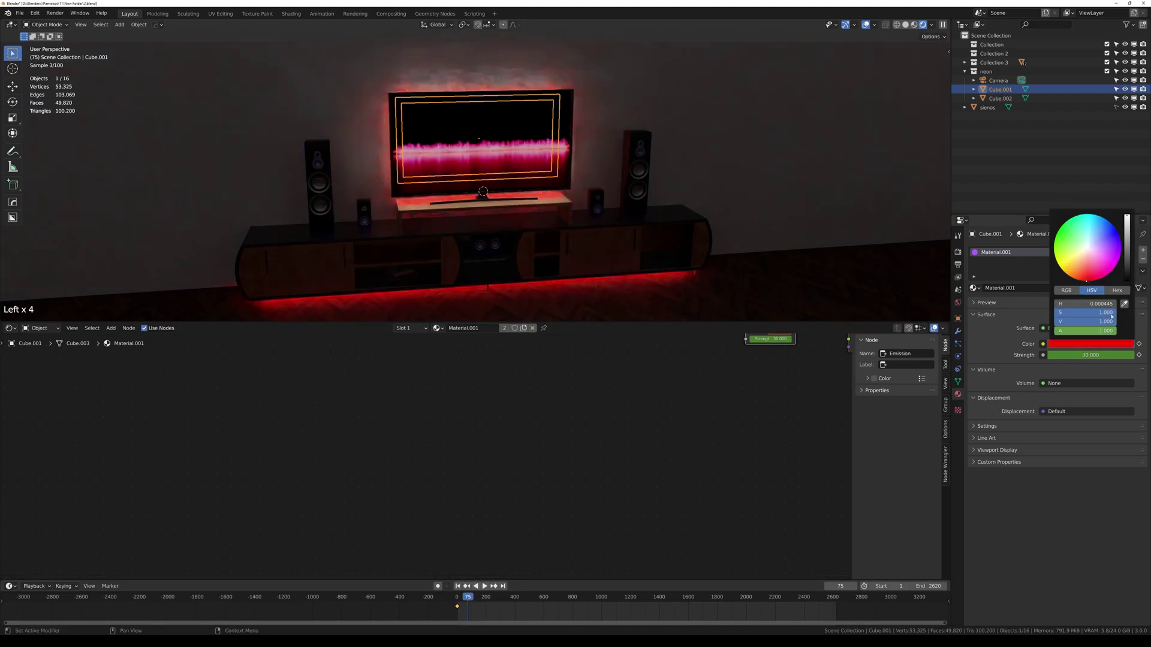
{"action": "left_click", "coordinate": [1109, 355]}
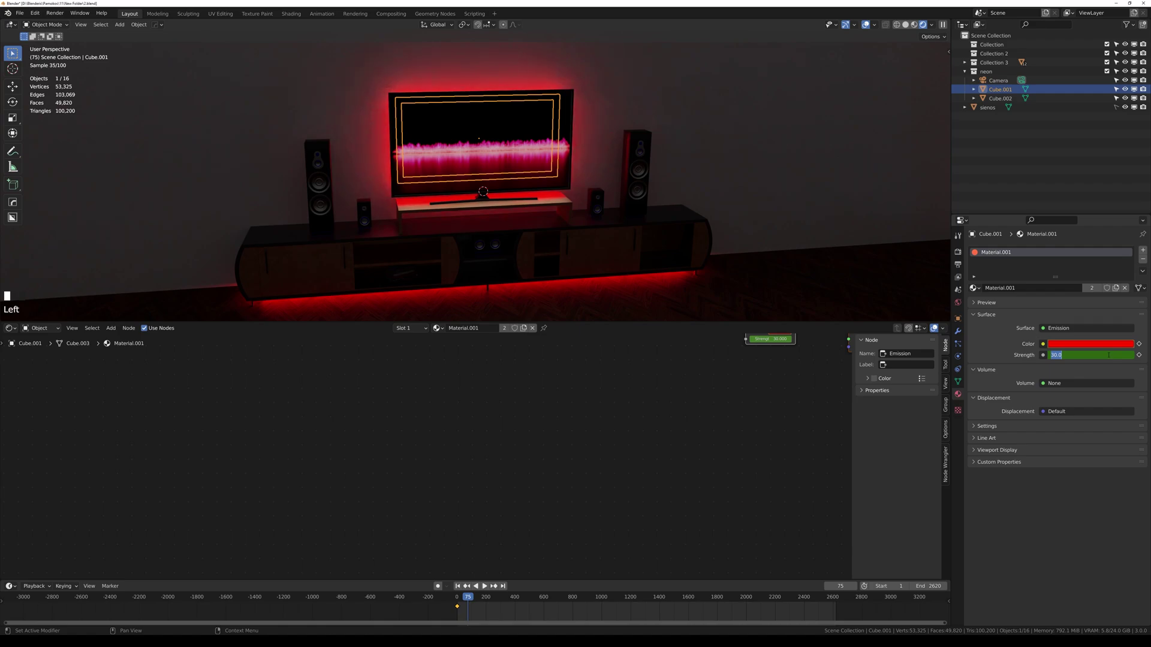
{"action": "type", "text": "20"}
{"action": "key", "text": "Return"}
{"action": "left_click", "coordinate": [1138, 355]}
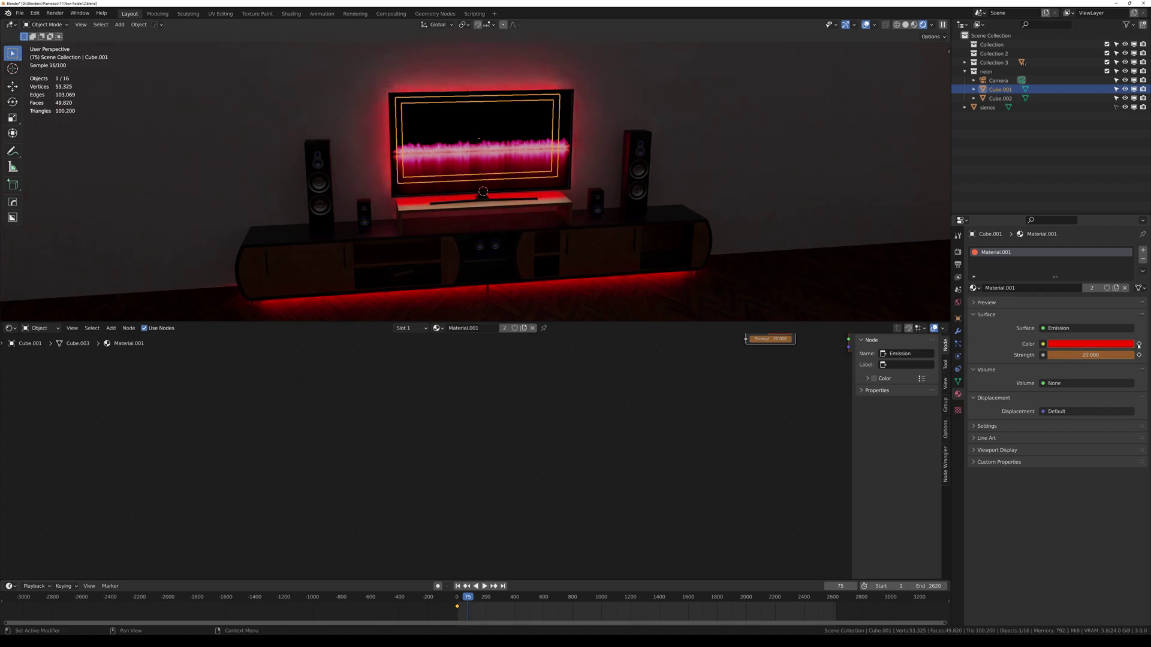
{"action": "left_click", "coordinate": [1138, 355]}
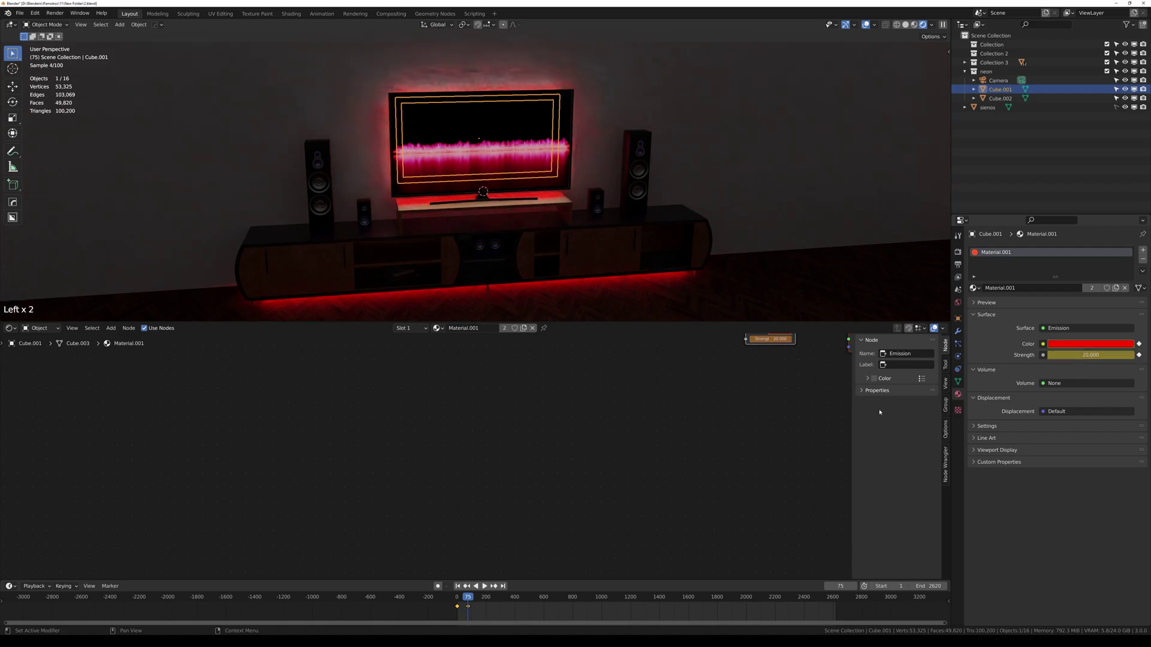
- At frame 170, change the emission color to yellow and the strength to 40, and keyframe both values
{"action": "left_click", "coordinate": [481, 597]}
{"action": "left_click", "coordinate": [1074, 346]}
{"action": "left_click", "coordinate": [1121, 261]}
{"action": "left_click", "coordinate": [1139, 344]}
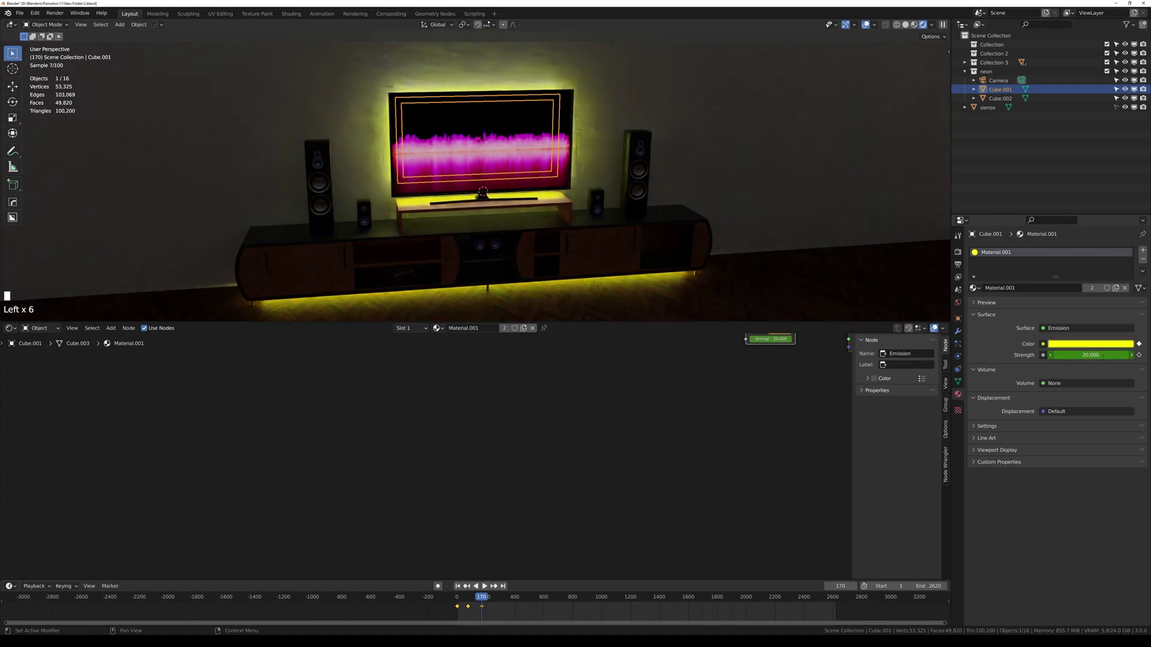
{"action": "left_click", "coordinate": [1102, 357]}
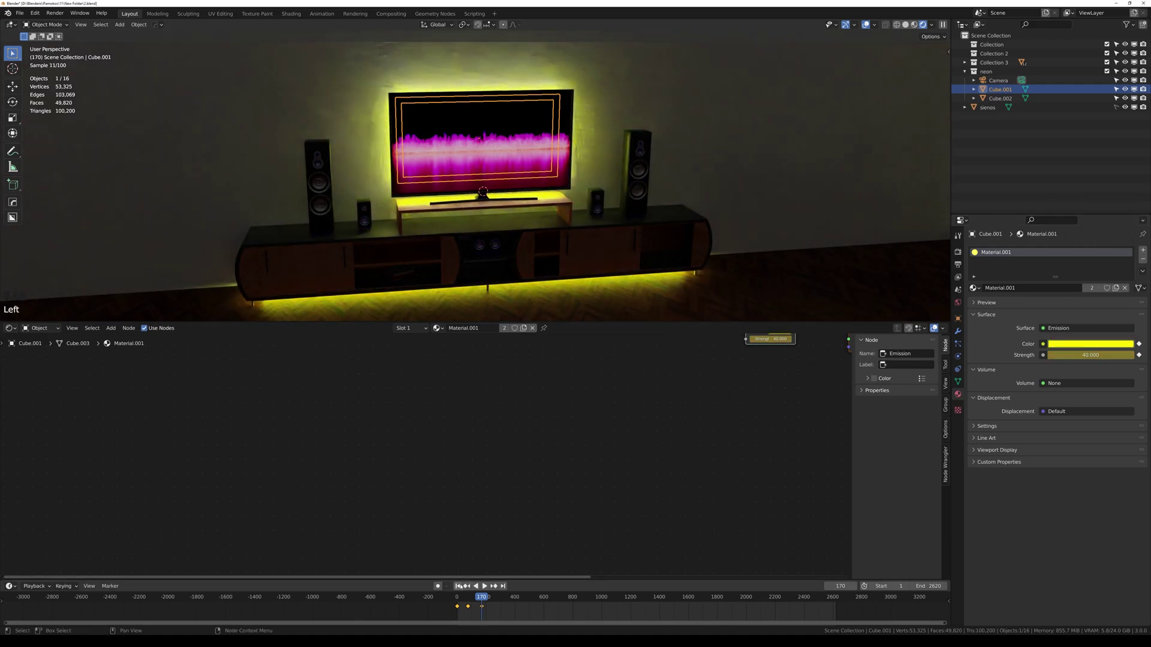
- Play the light animation from the first frame, stop it, and check the color transition around frame 110
{"action": "left_click", "coordinate": [458, 586]}
{"action": "key", "text": "space"}
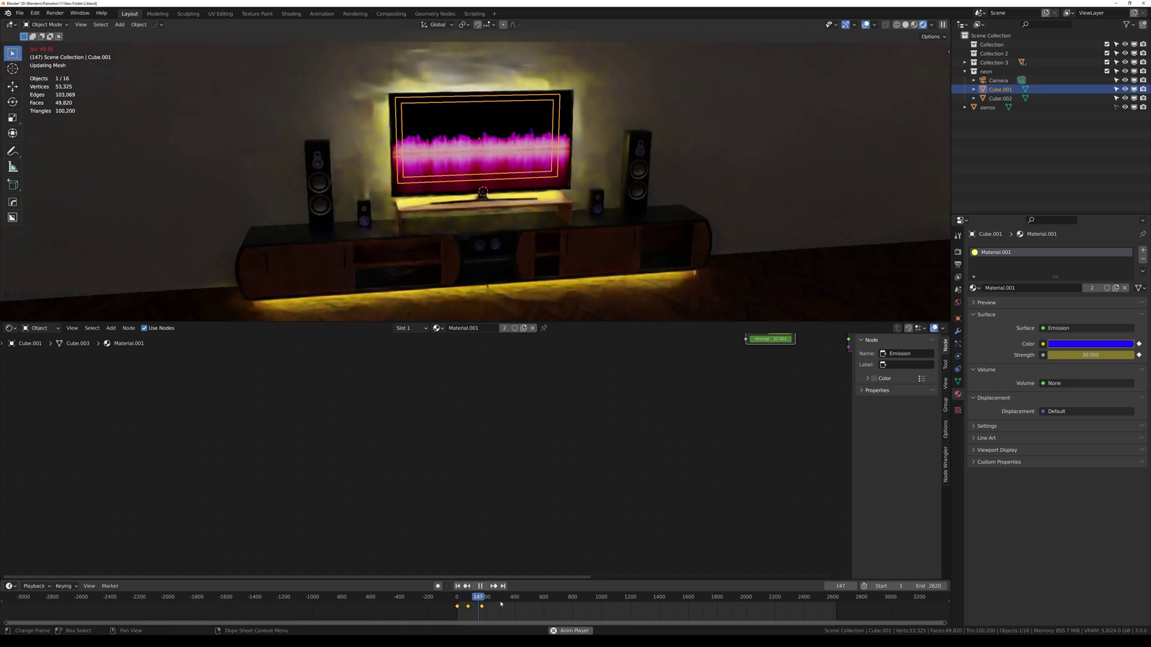
{"action": "key", "text": "space"}
{"action": "key", "text": "Left"}
{"action": "key", "text": "Left"}
{"action": "key", "text": "Left"}
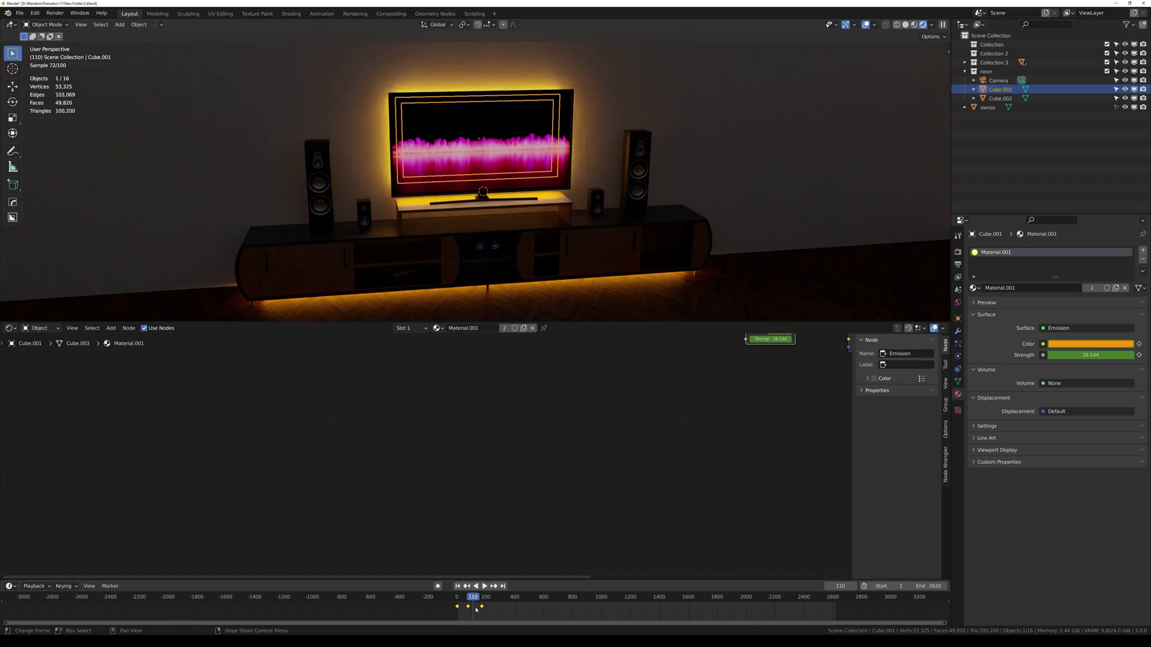
- Open the interpolation choices for the emission color and strength keyframes
{"action": "key", "text": "t"}
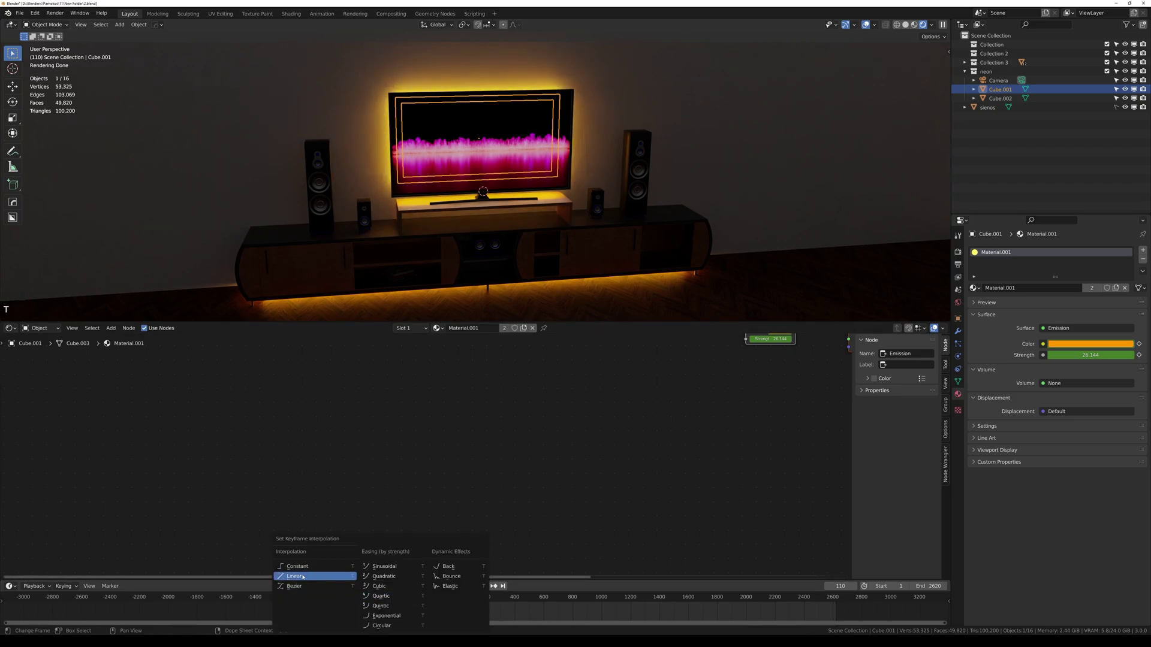